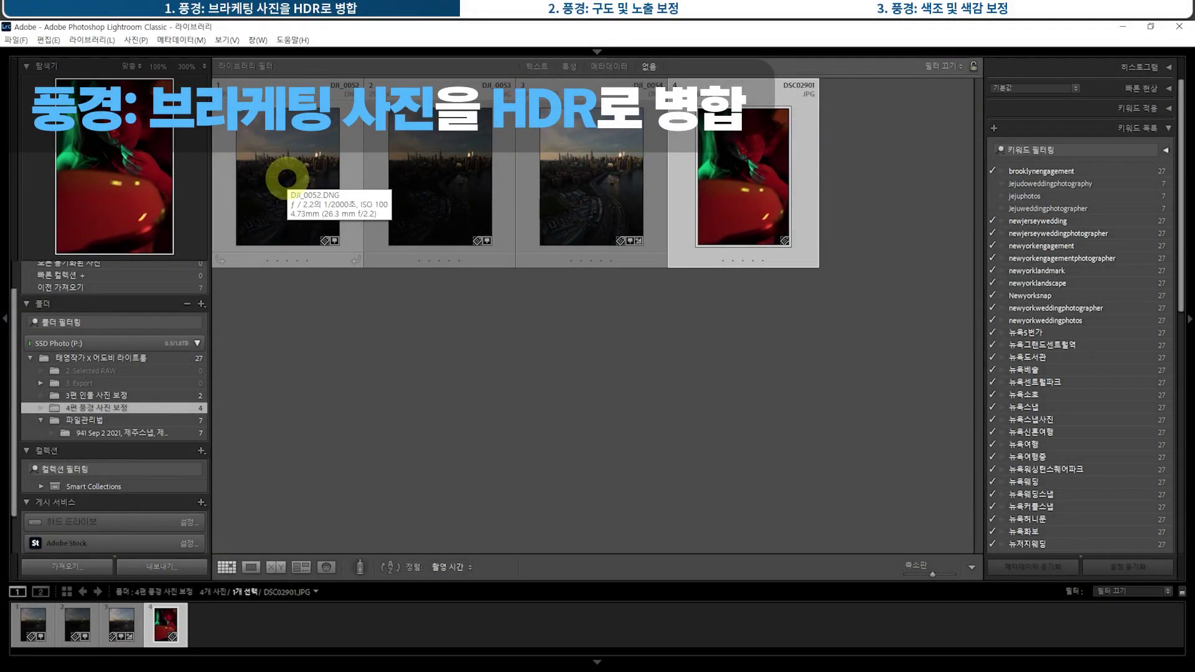
Step: View DJI_0052 full size in Loupe and compare it with the brighter DJI_0053 exposure
click(287, 178)
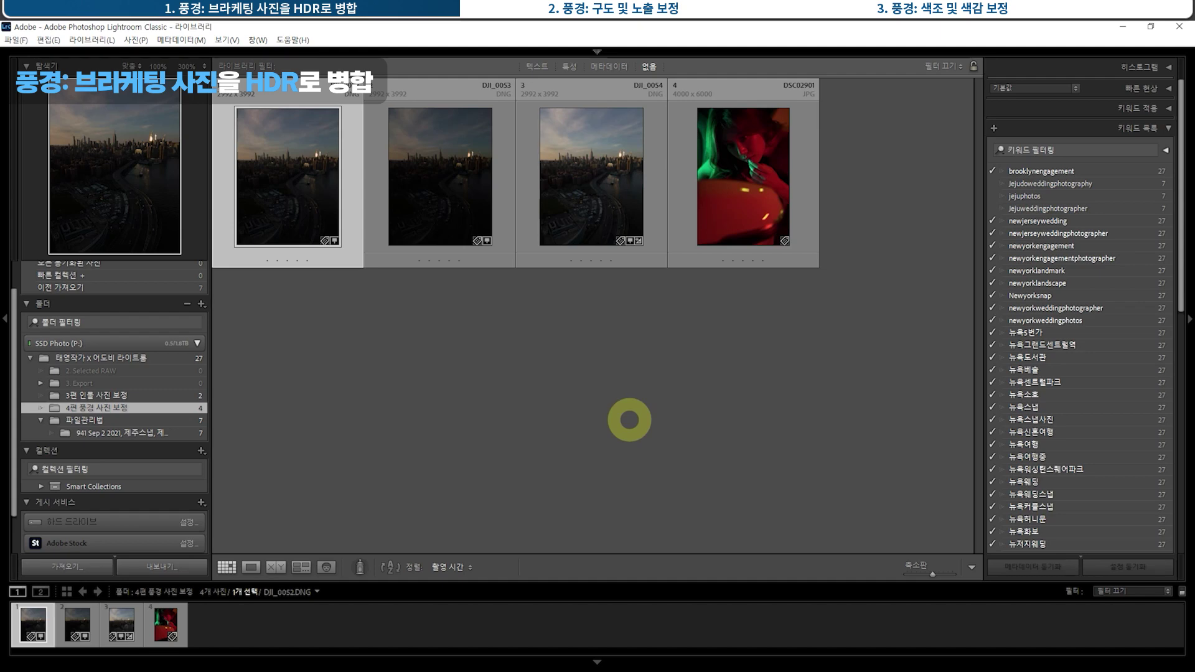
key(e)
key(Right)
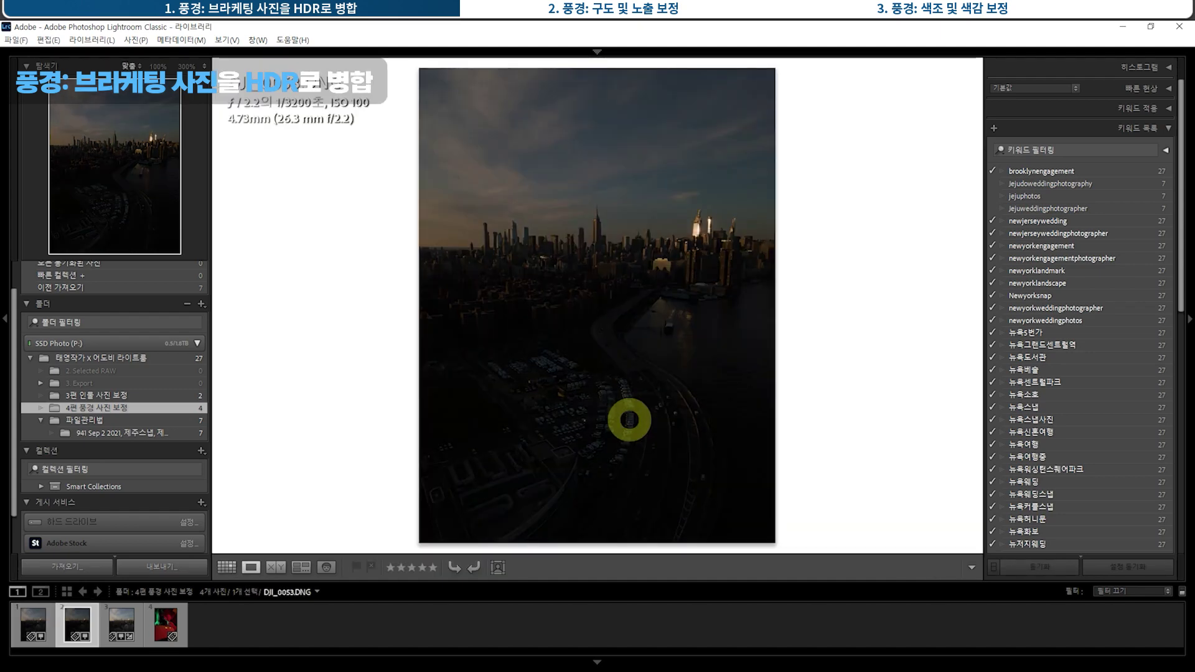
key(Right)
key(Left)
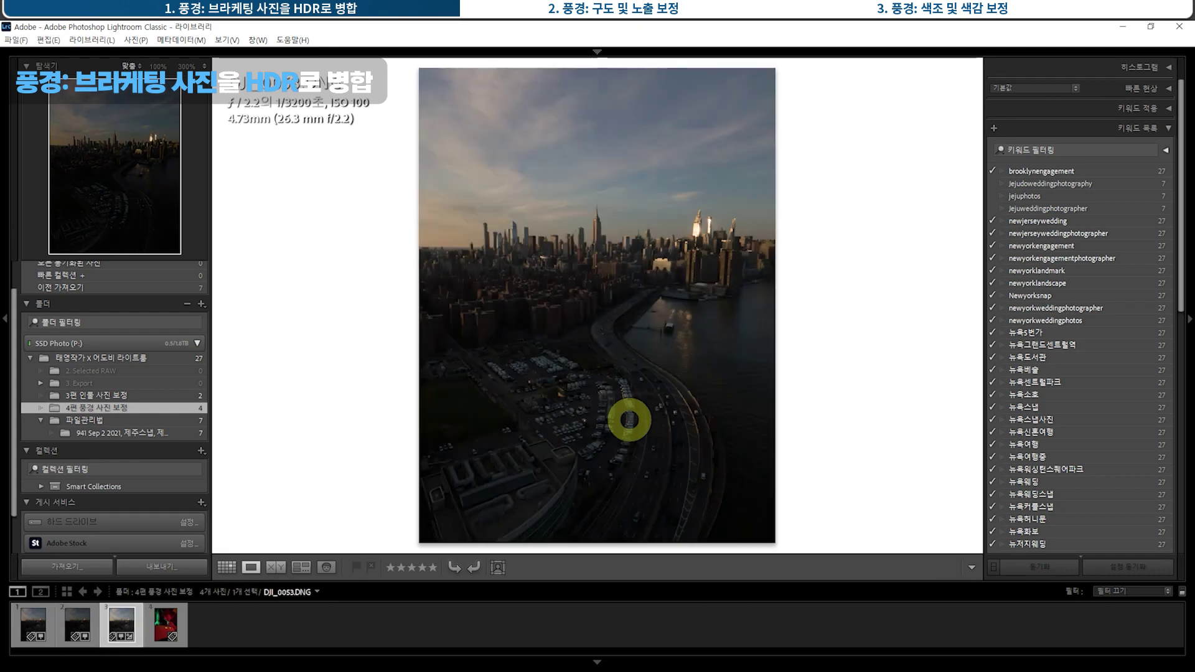
key(Left)
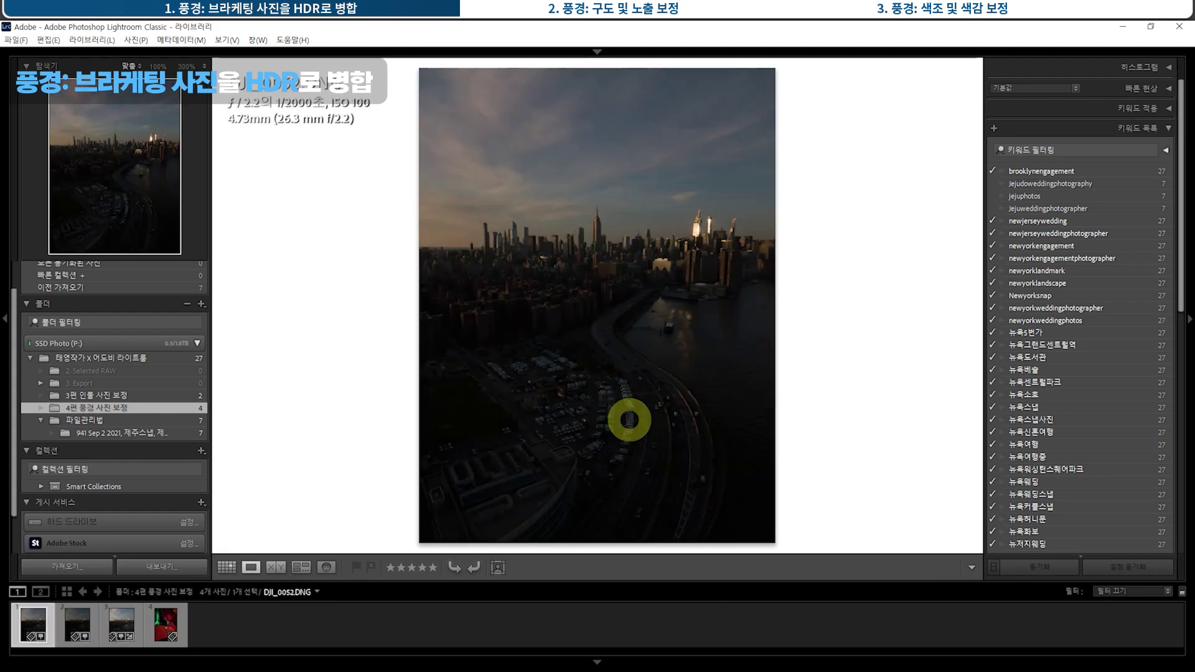
Step: Step through to the neon portrait, then select all three skyline exposures in the grid
key(Right)
key(Right)
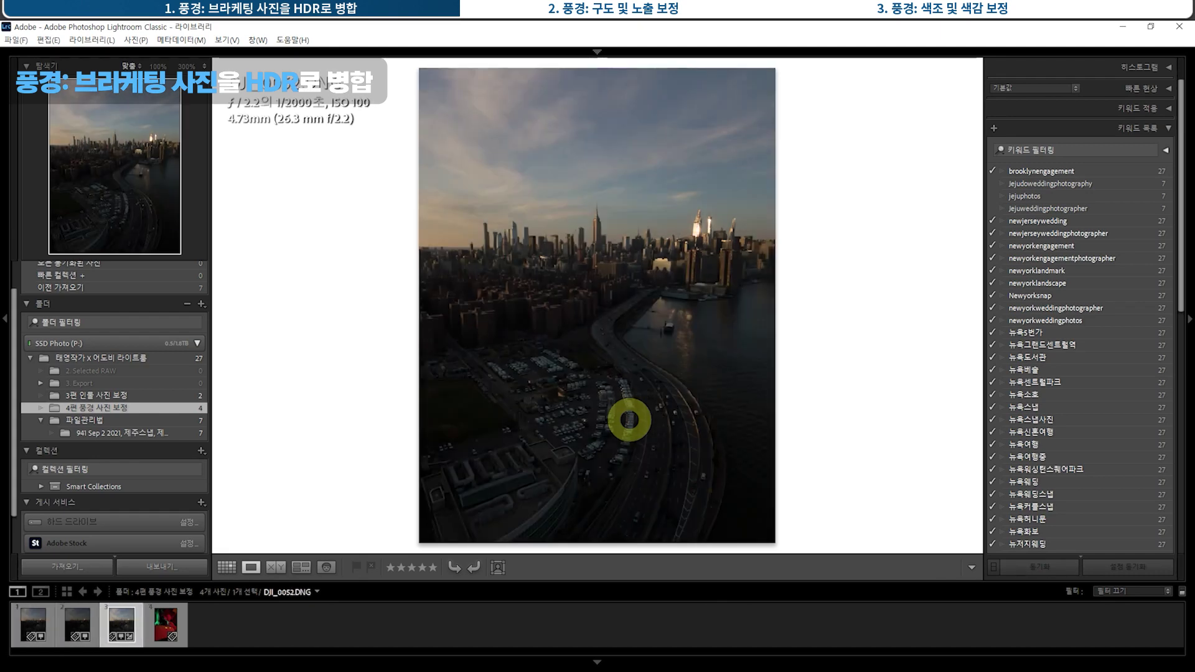
key(Right)
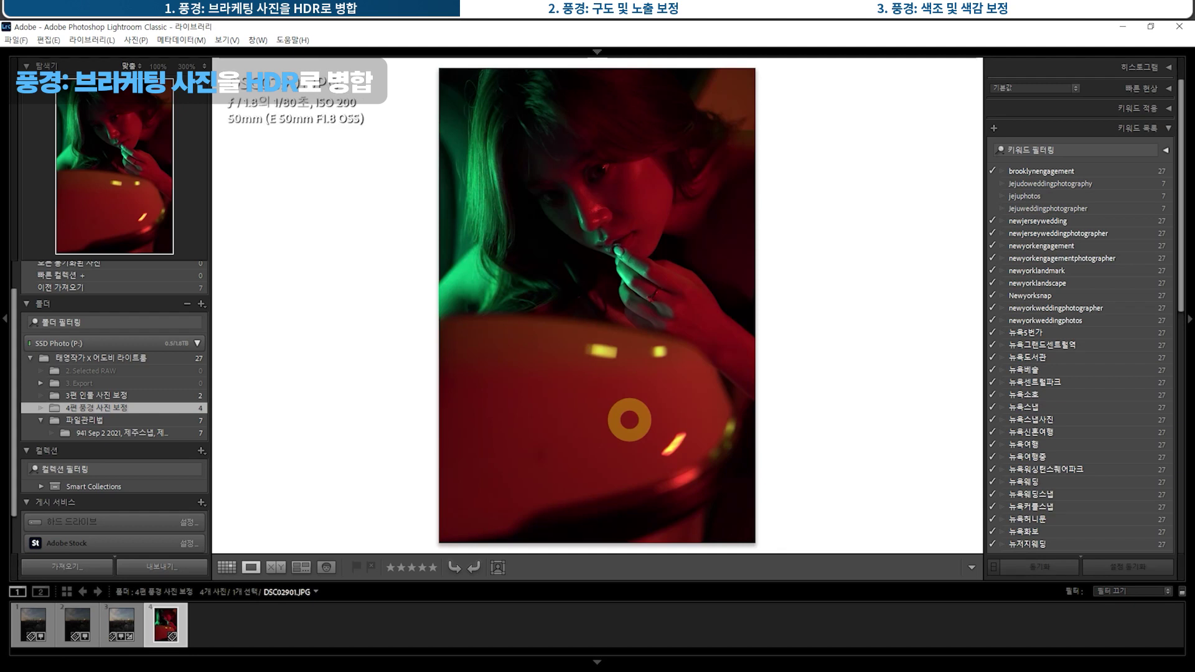
key(Left)
key(Left)
key(Left)
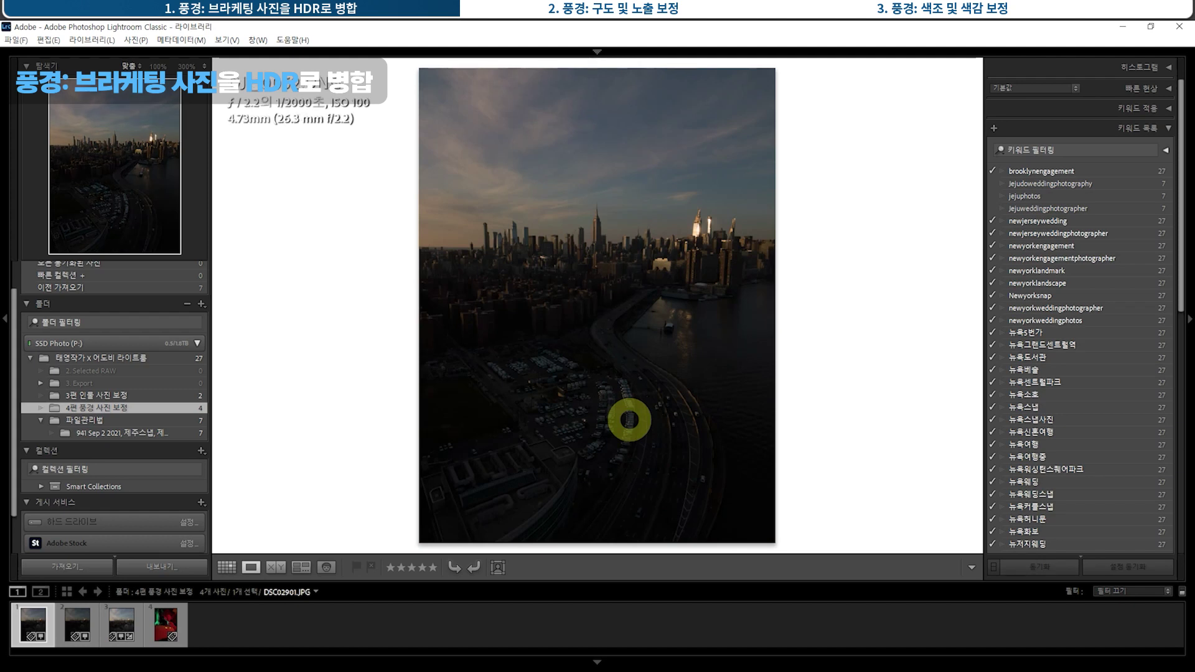
key(g)
shift+click(567, 200)
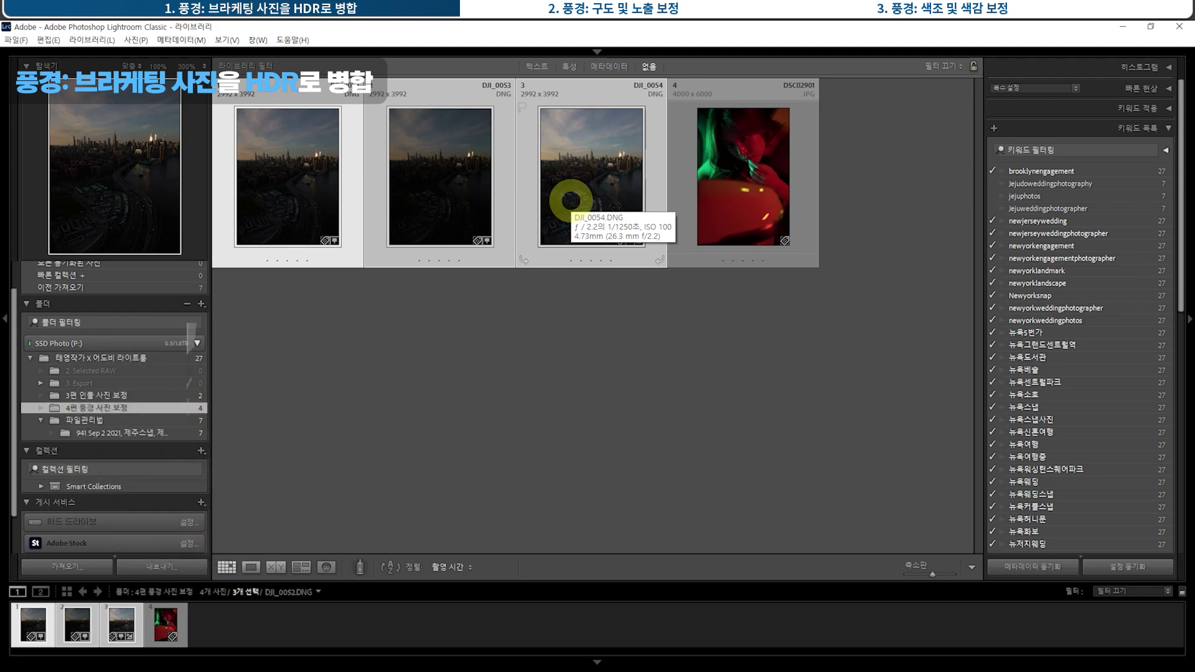
Step: Merge the three bracketed skyline exposures via Photo Merge > HDR with Medium deghosting
key(ctrl+d)
click(597, 224)
shift+click(309, 202)
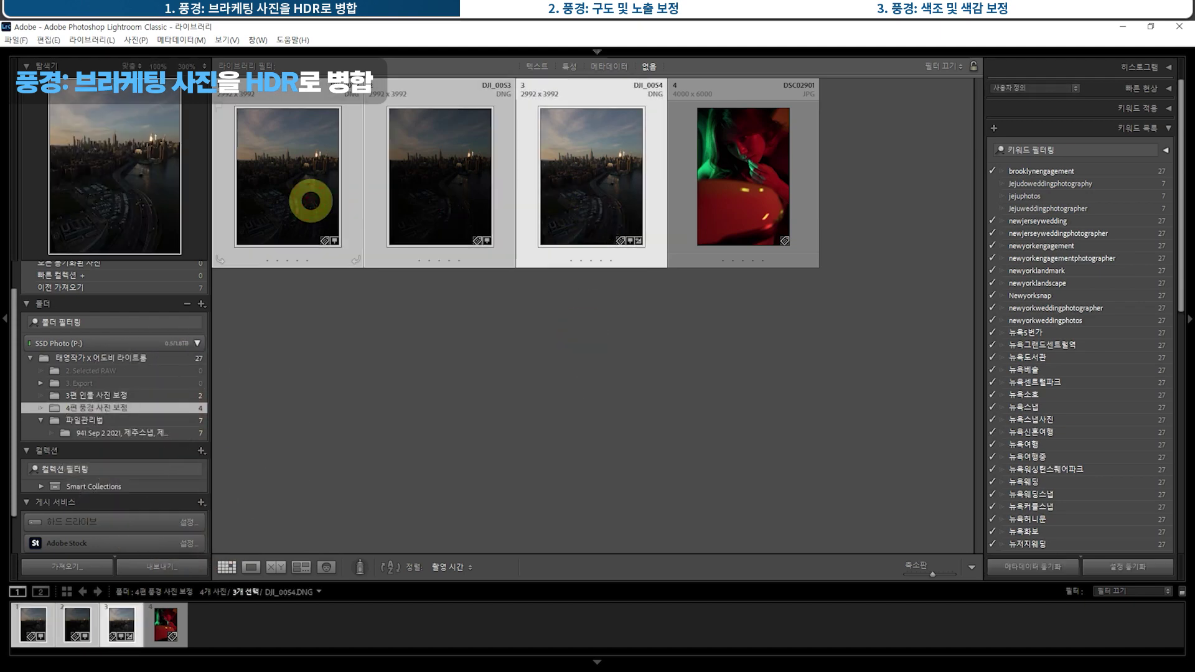
right_click(311, 201)
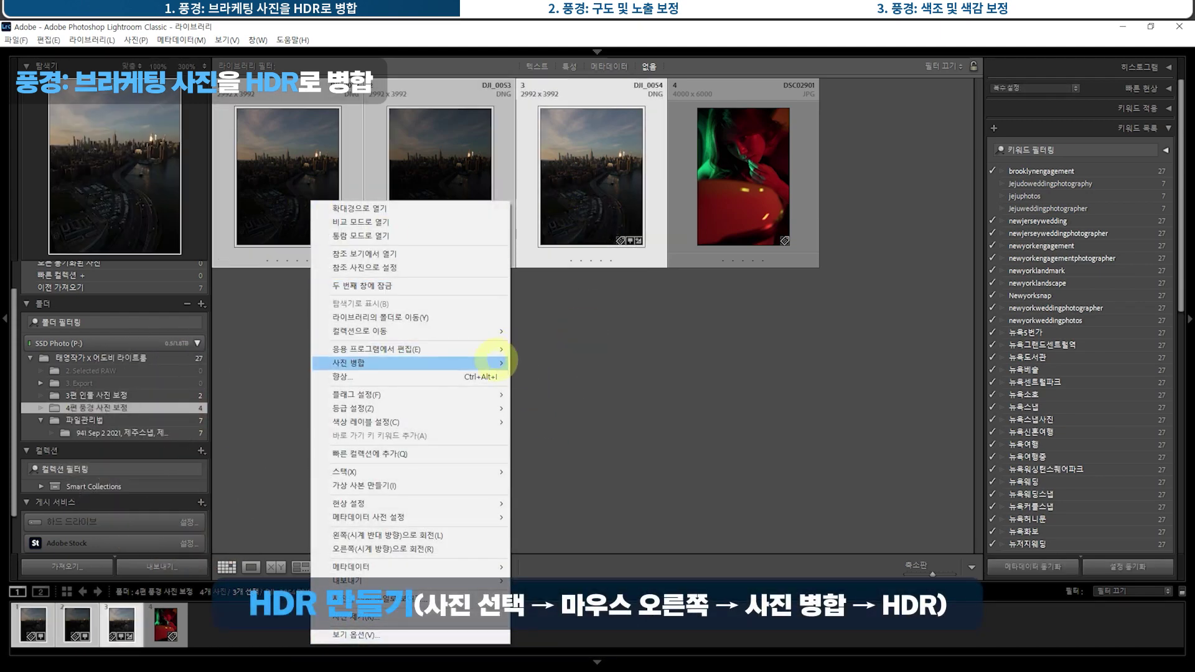
click(522, 362)
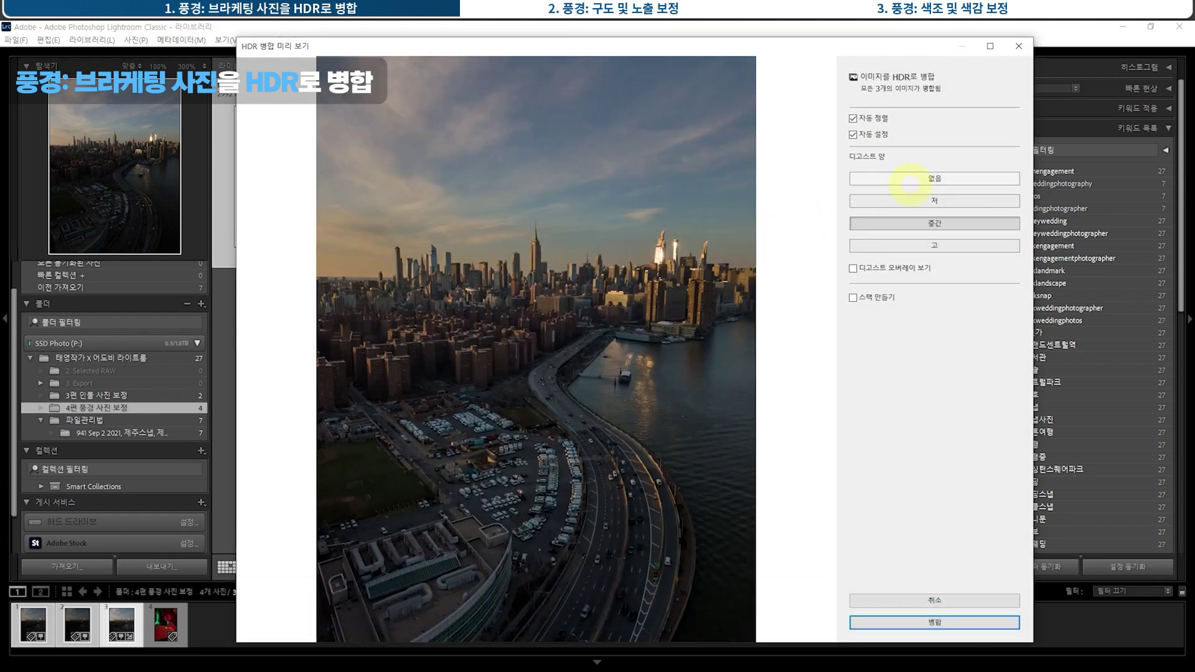
click(909, 224)
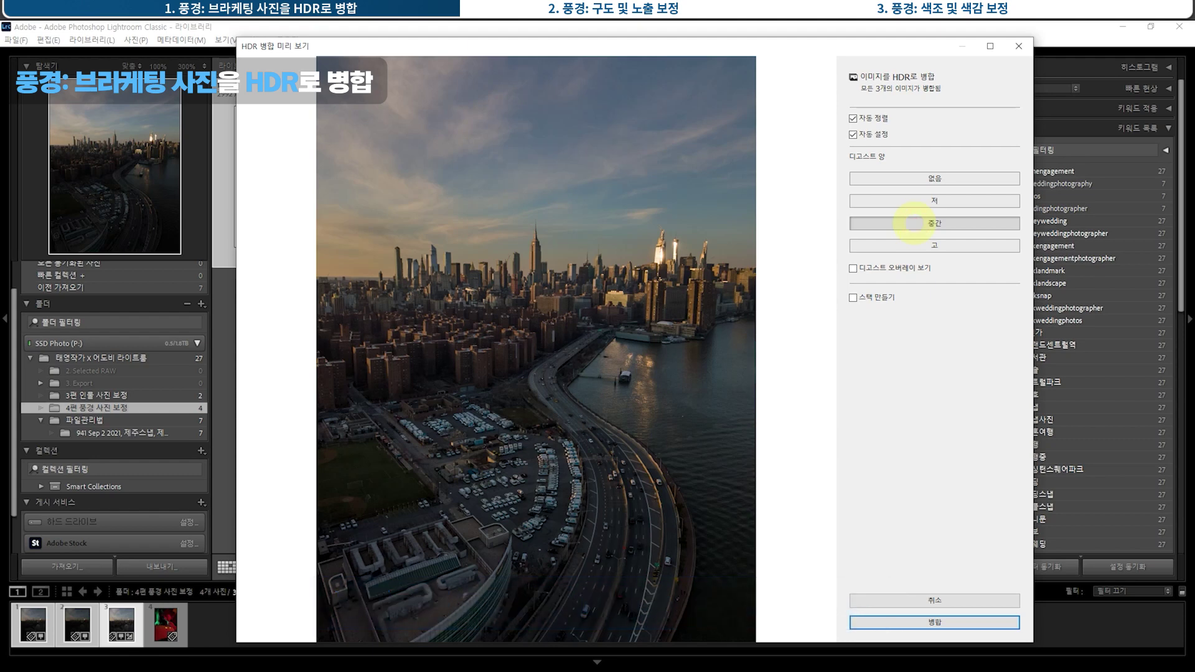
click(935, 622)
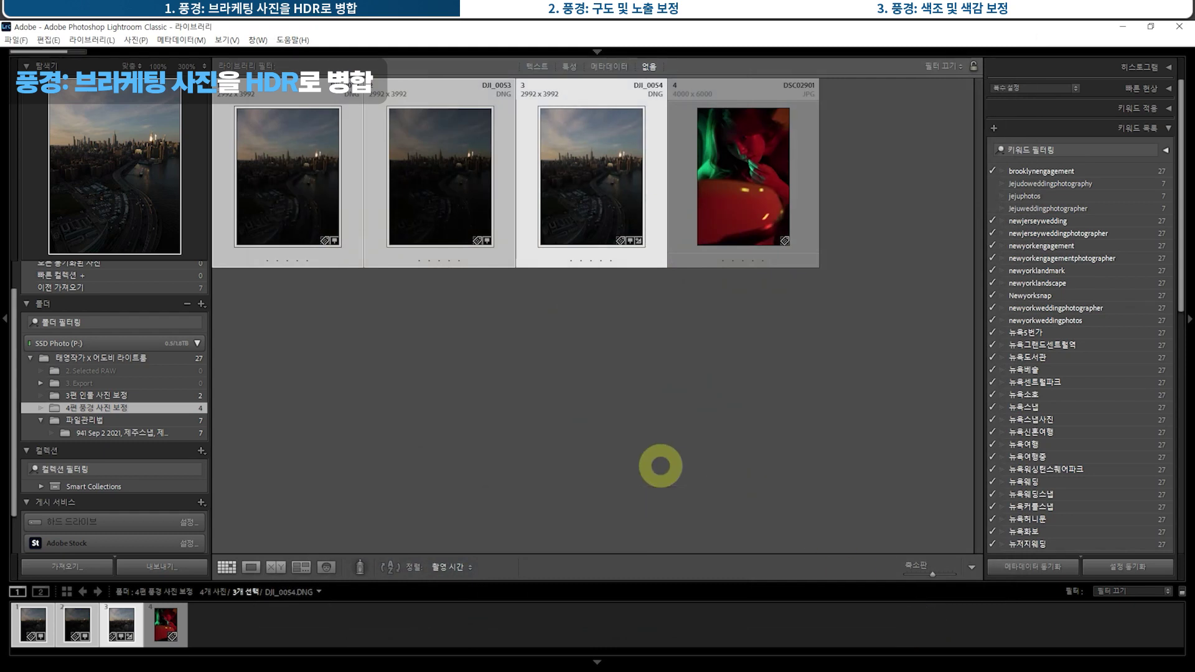
Step: Open the HDR-4 DNG in Develop and compare with an original exposure pushed fully dark
click(753, 216)
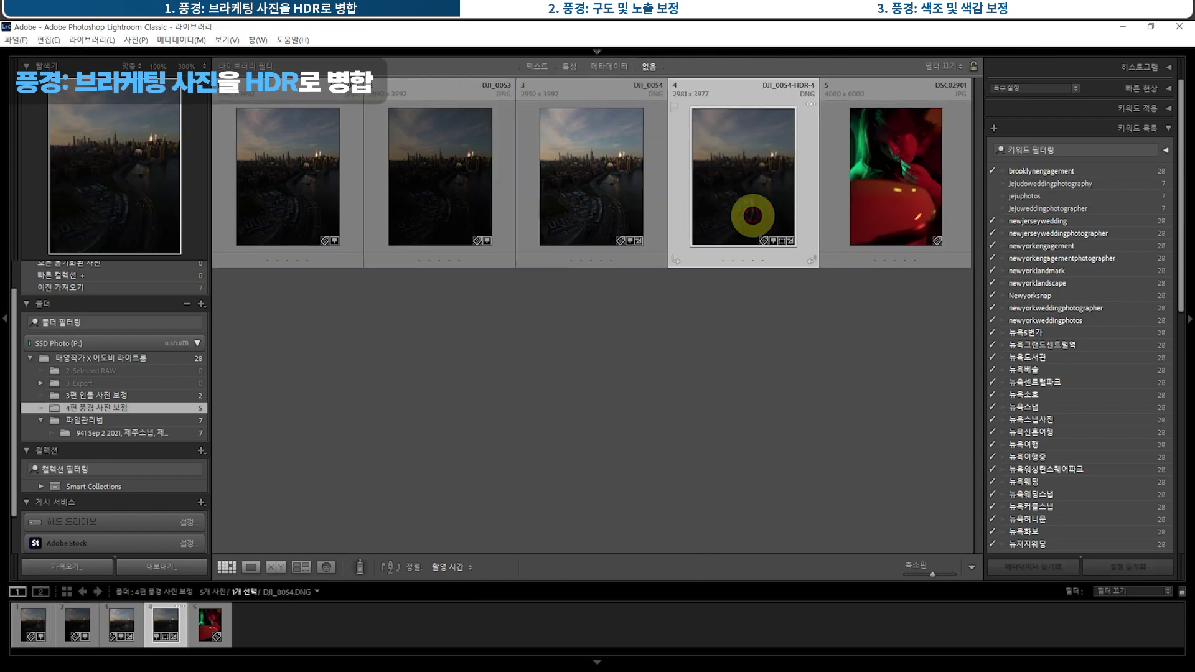
key(d)
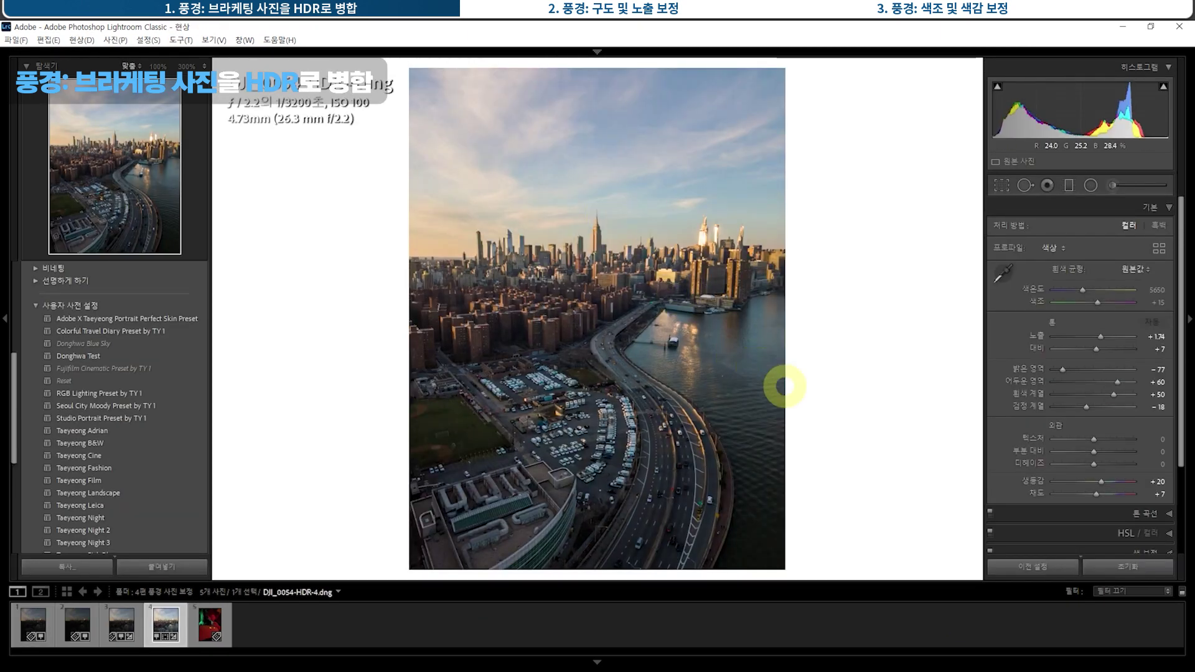
key(Left)
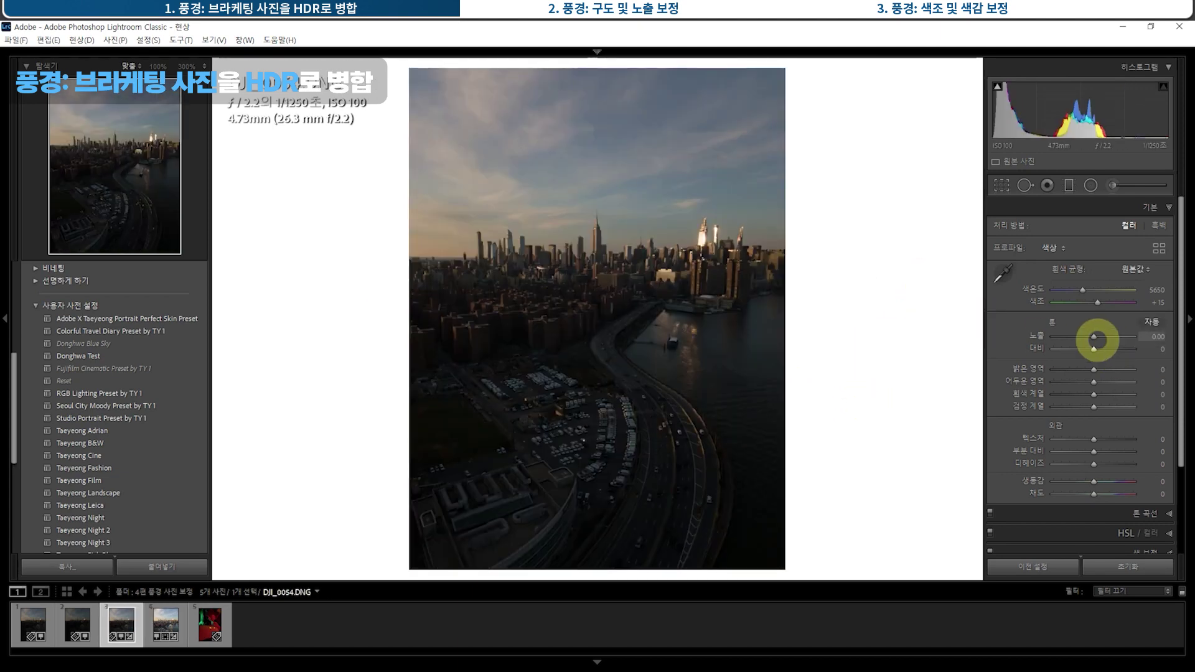
mouse_move(1094, 336)
mouse_down()
mouse_move(1002, 340)
mouse_move(1167, 336)
mouse_move(1088, 333)
mouse_up()
Step: Test the HDR's Exposure slider up to maximum, then reset it to 0.00
click(163, 622)
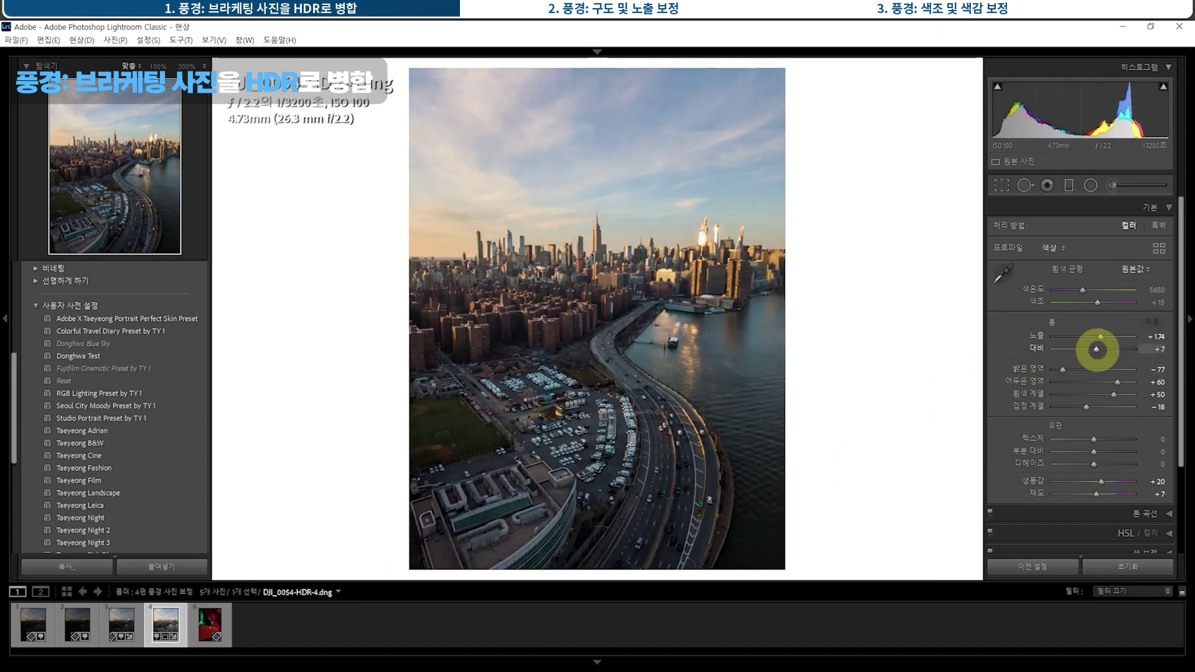
drag(1100, 337, 1186, 360)
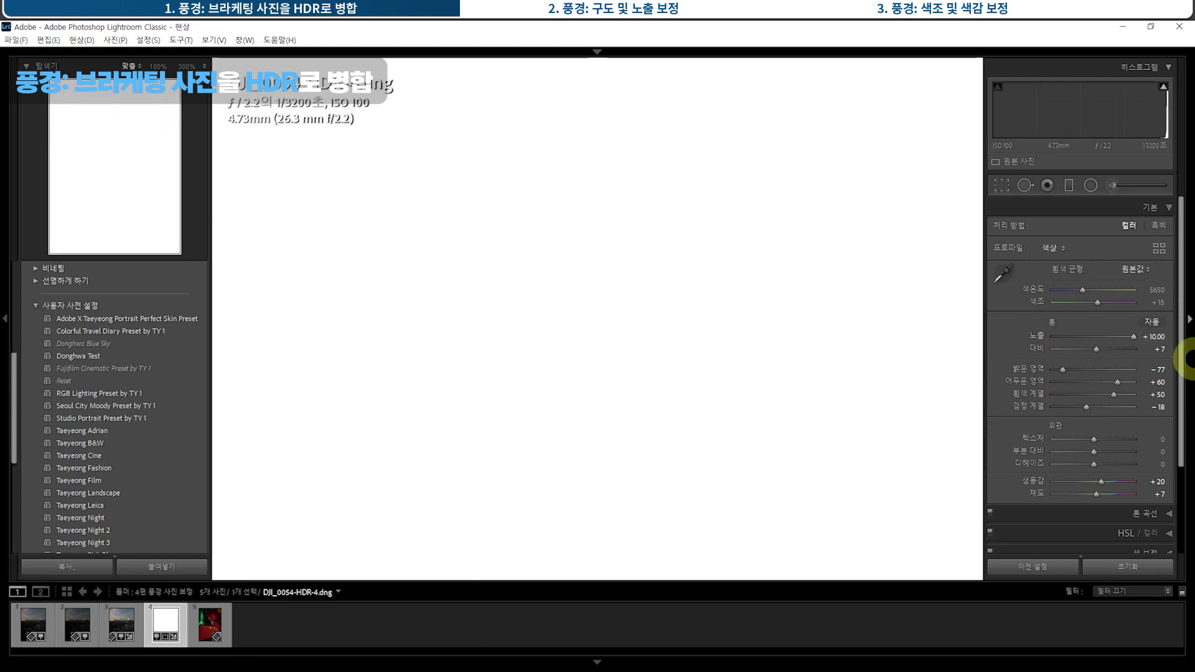
drag(1186, 360, 1102, 337)
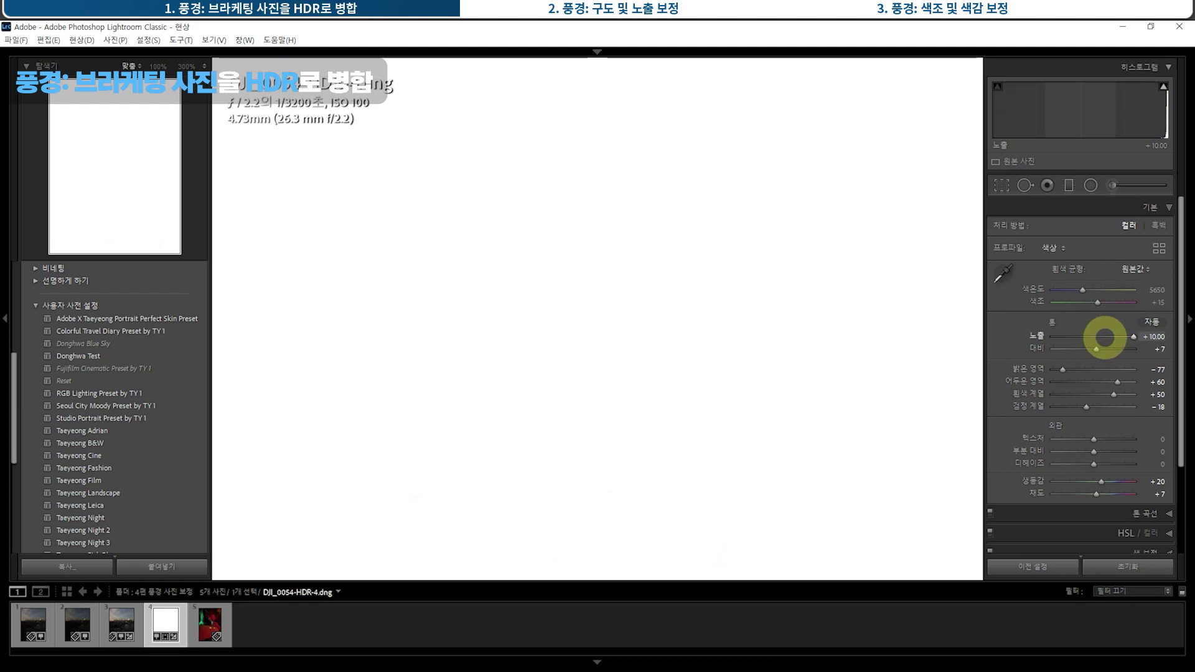
double_click(1102, 336)
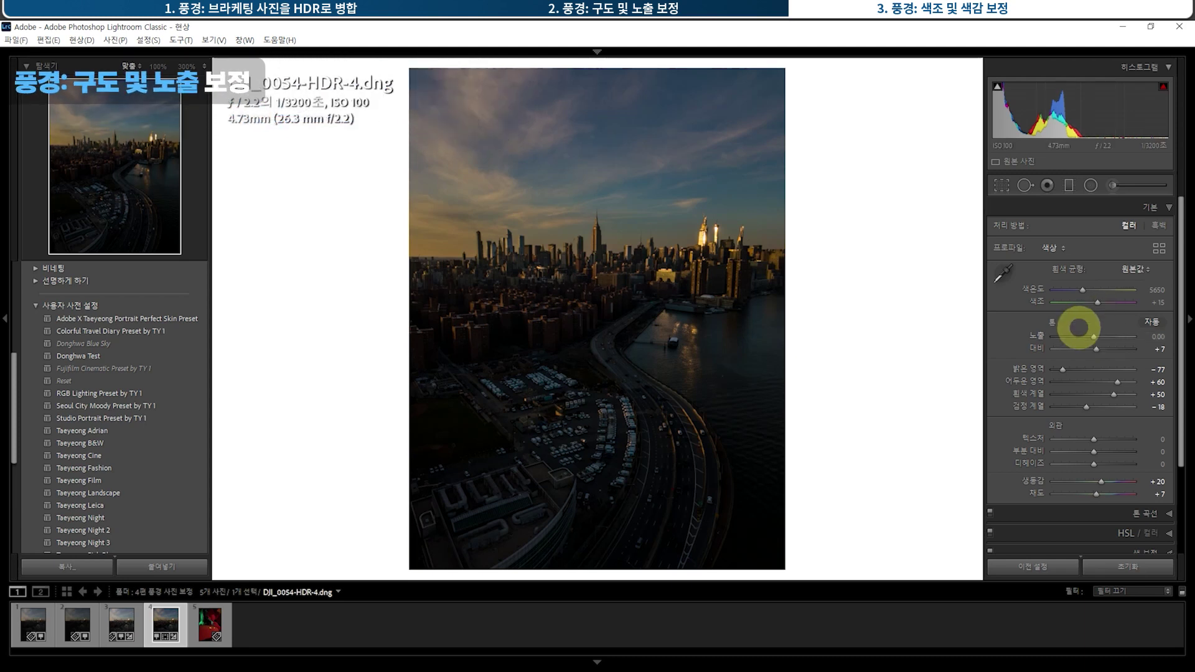
key(r)
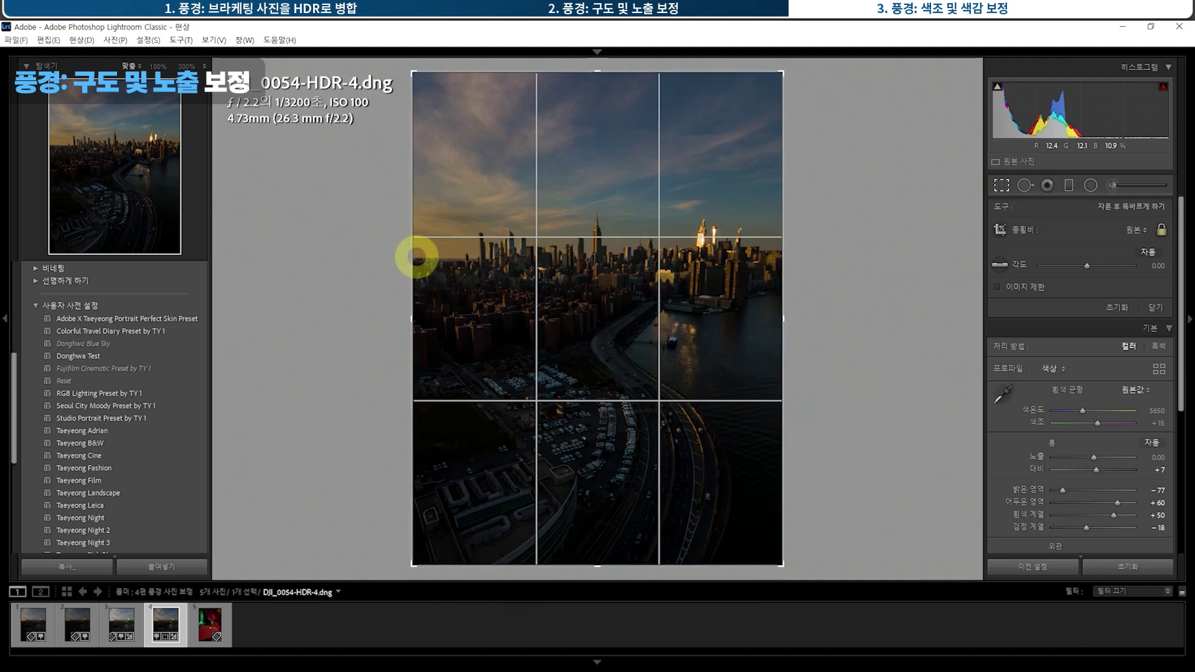
Step: Straighten the skyline about −1.06° along the horizon and crop it tighter from the bottom
drag(417, 258, 487, 258)
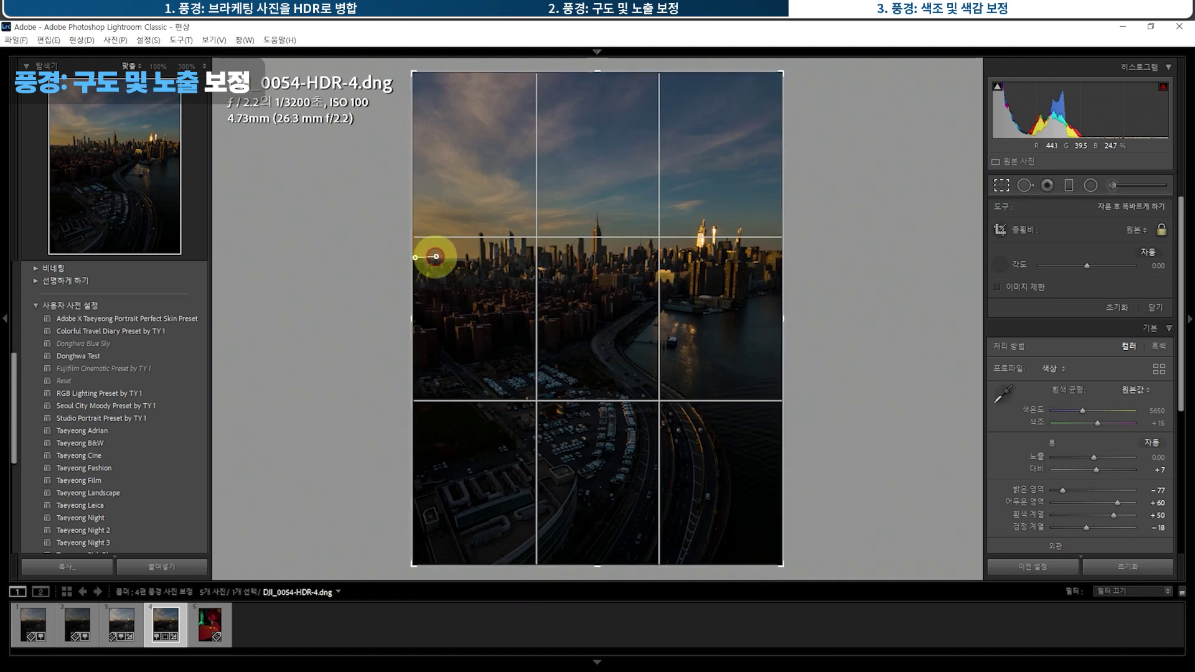
drag(490, 259, 480, 259)
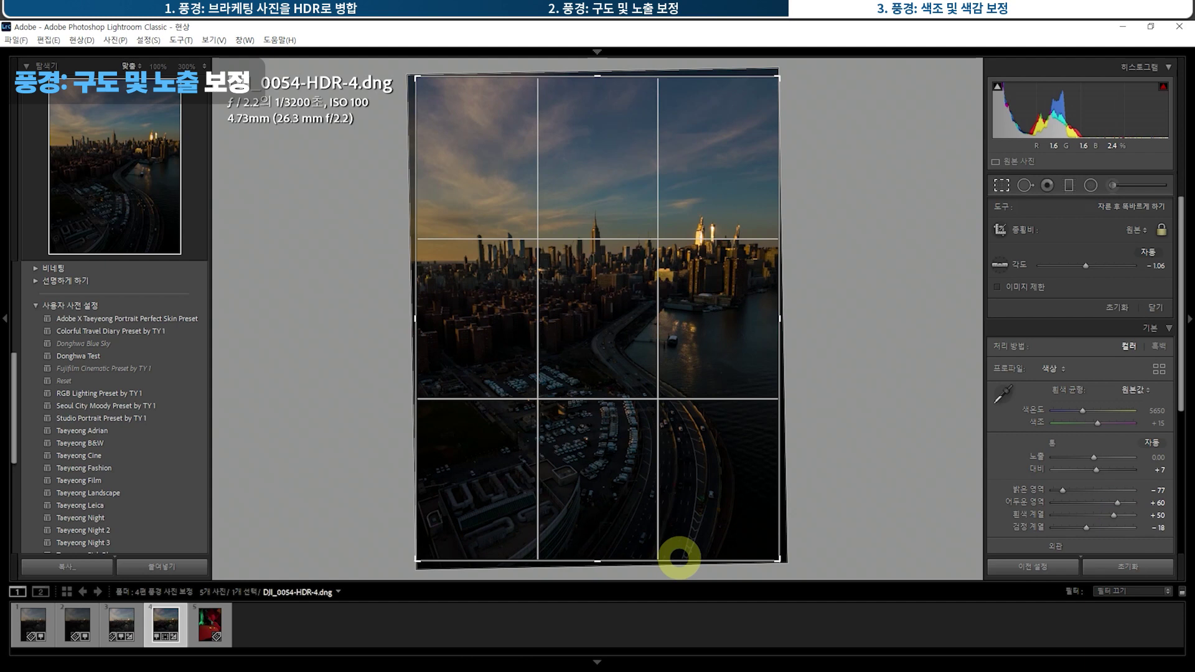
drag(679, 557, 697, 513)
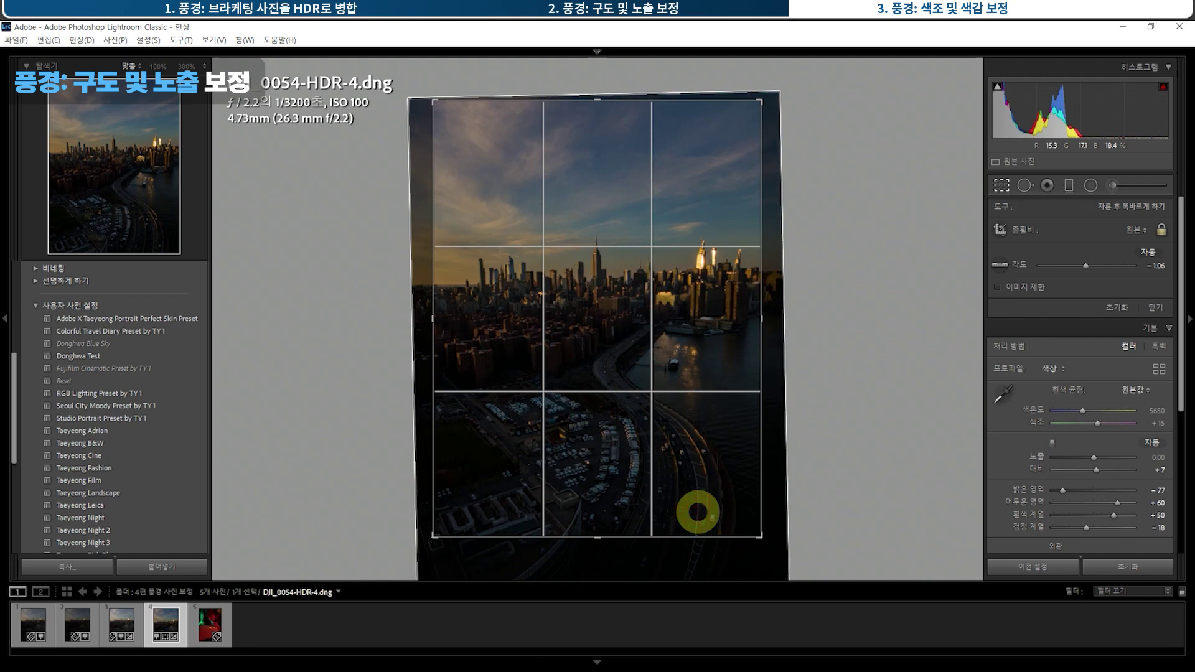
drag(698, 512, 682, 535)
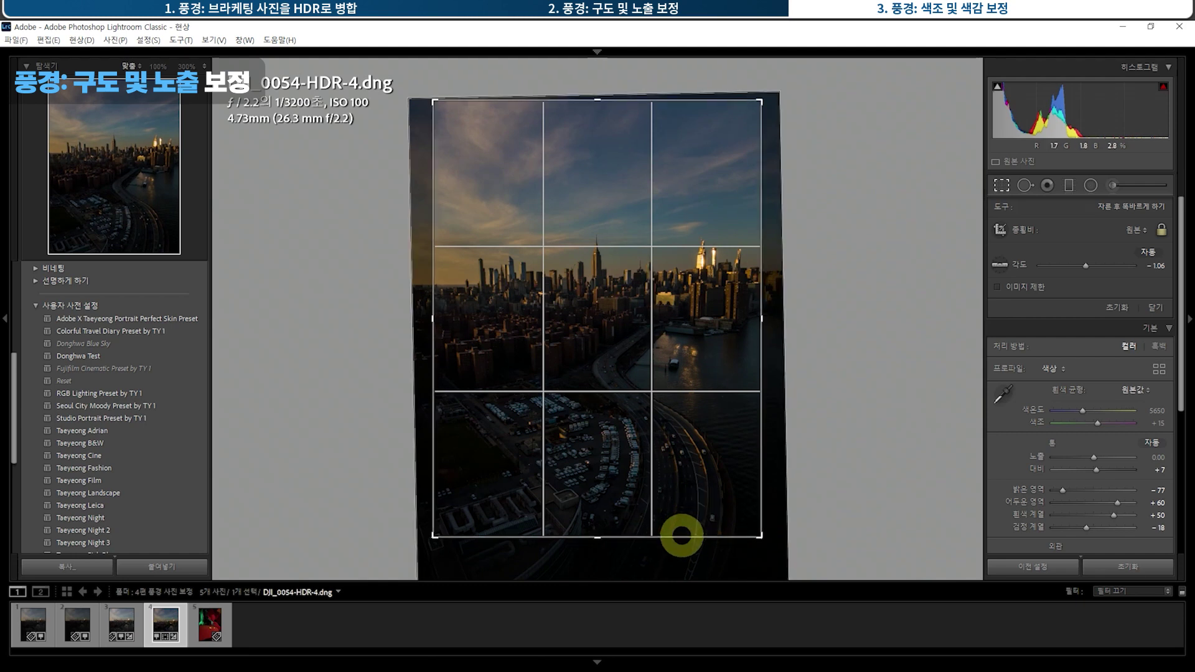
key(Return)
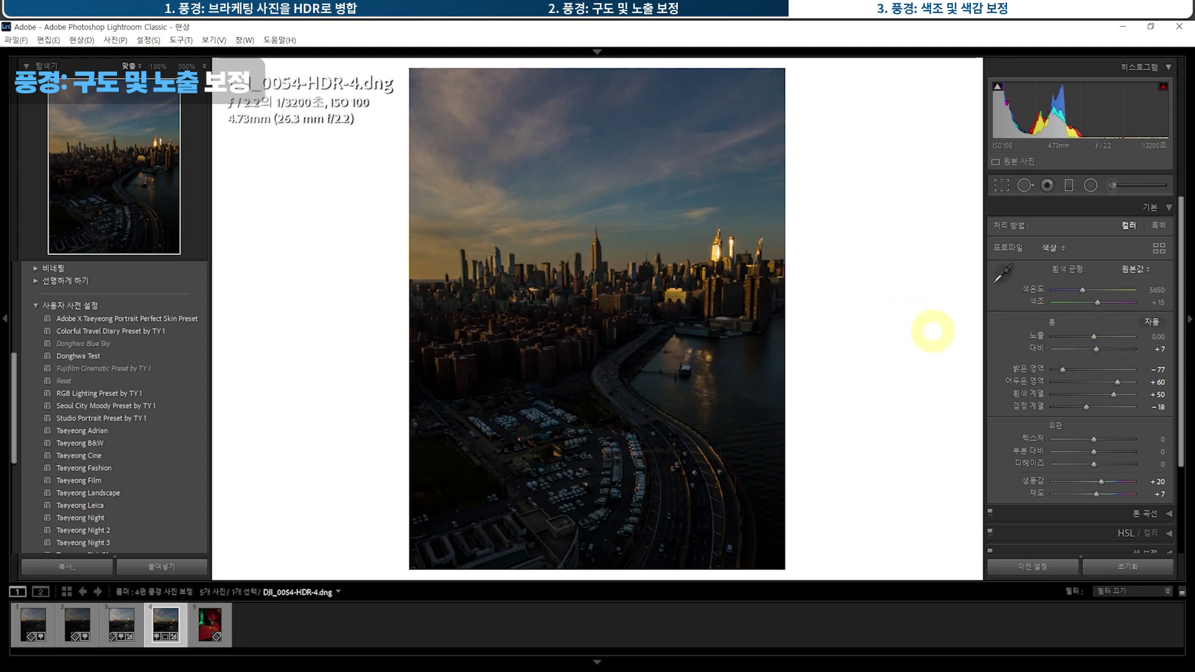
Step: In the Basic panel, set Shadows +91, Blacks +16, Exposure +0.60 and Contrast +19
drag(1117, 382, 1129, 383)
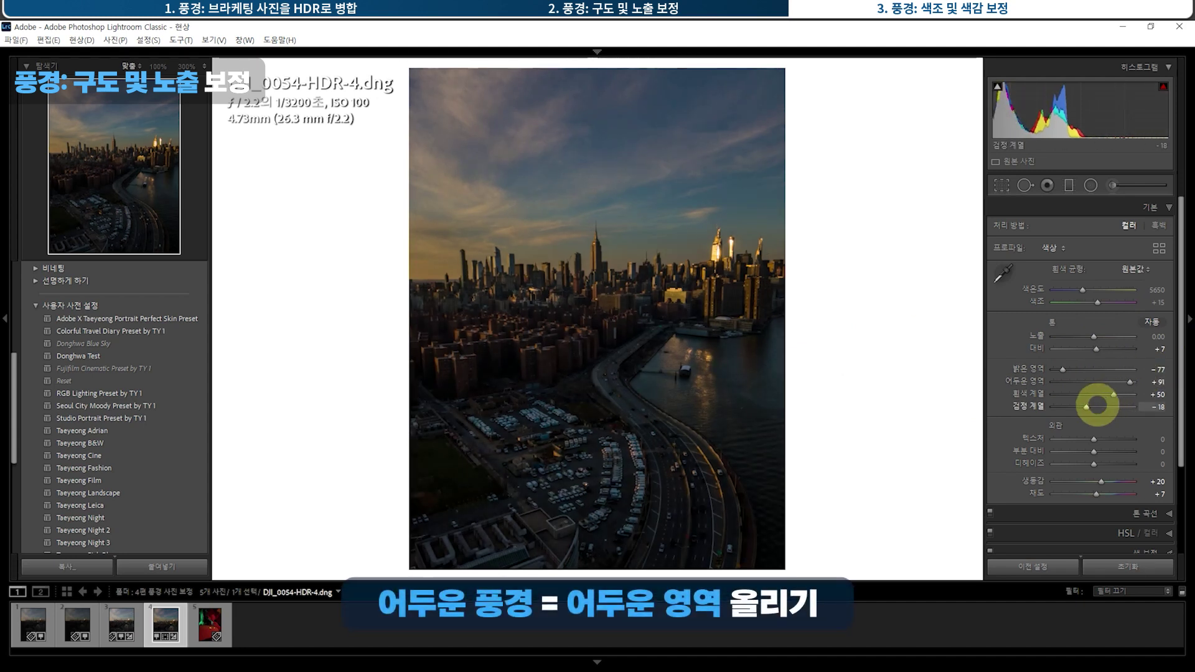
drag(1087, 407, 1100, 406)
click(1153, 336)
text(0.4)
key(Return)
text(0.6)
key(Return)
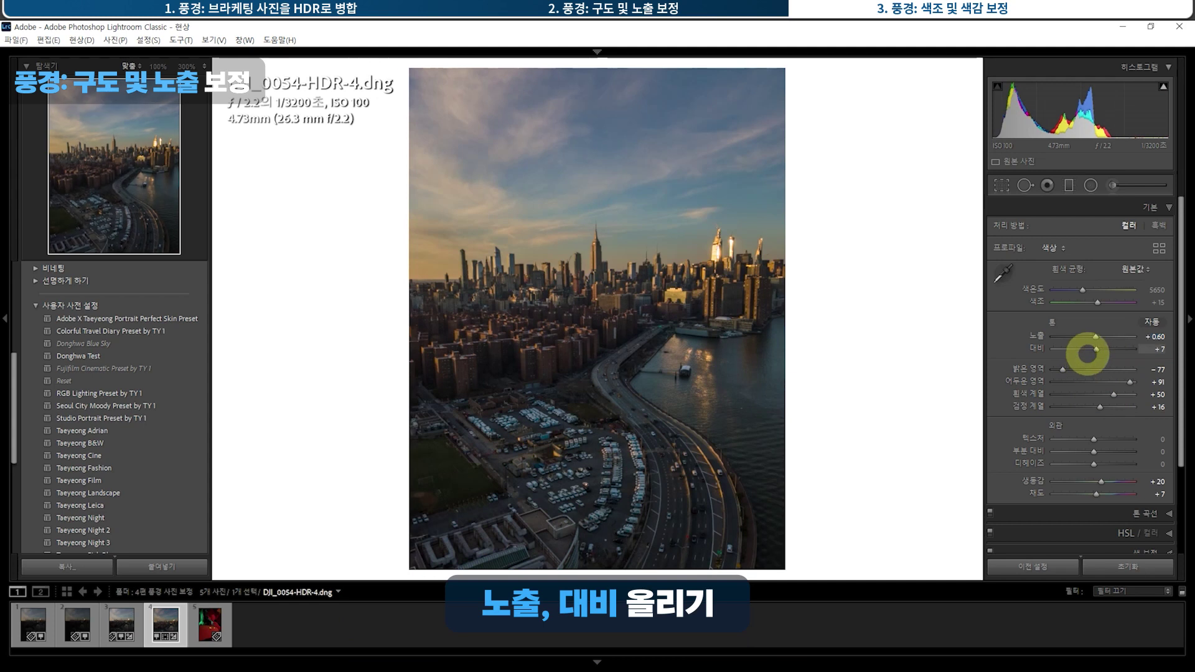
drag(1096, 348, 1100, 349)
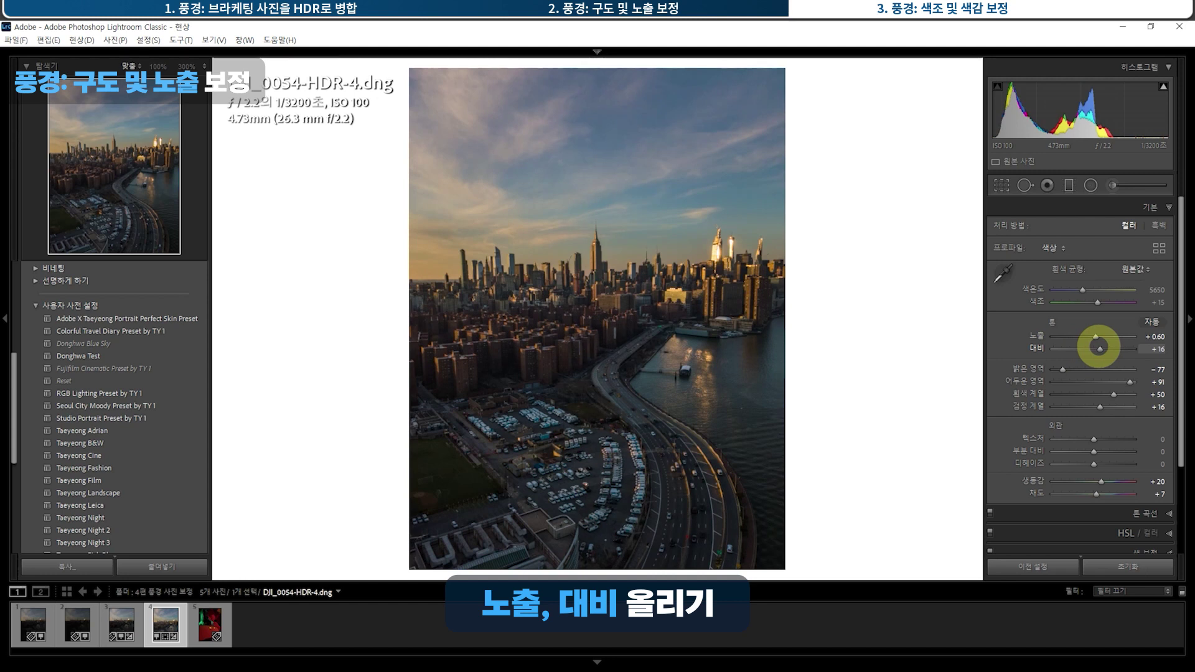
drag(1099, 349, 1100, 349)
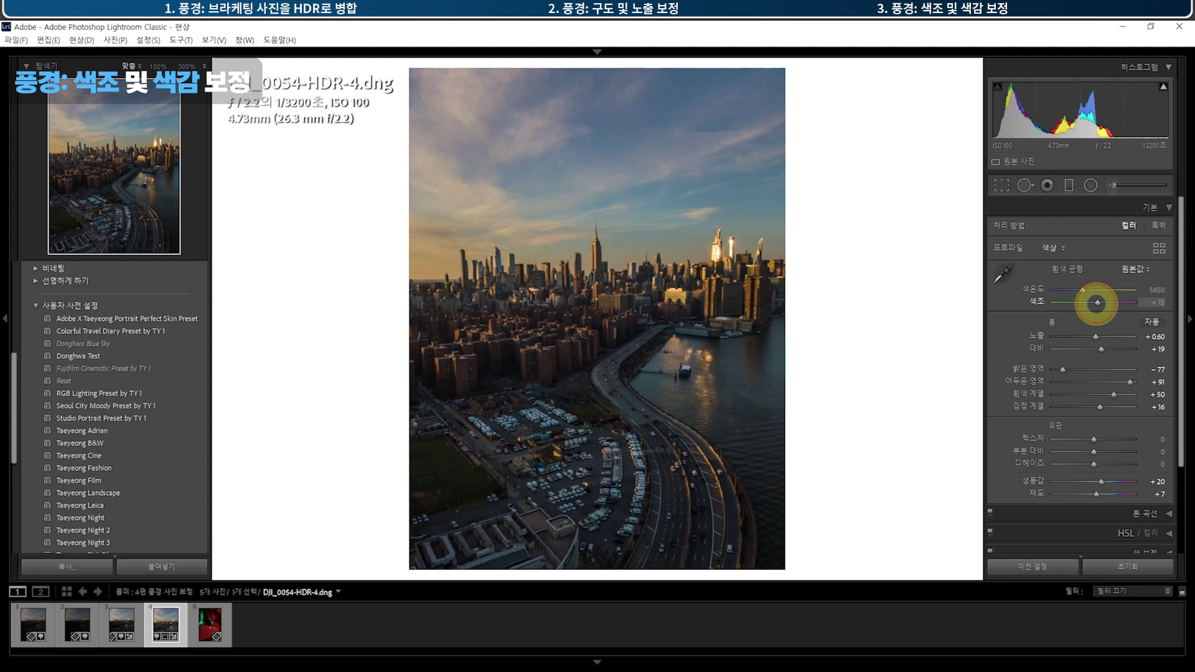
Step: Push the tint toward magenta and cool the temperature, checking against the original
drag(1098, 303, 1105, 303)
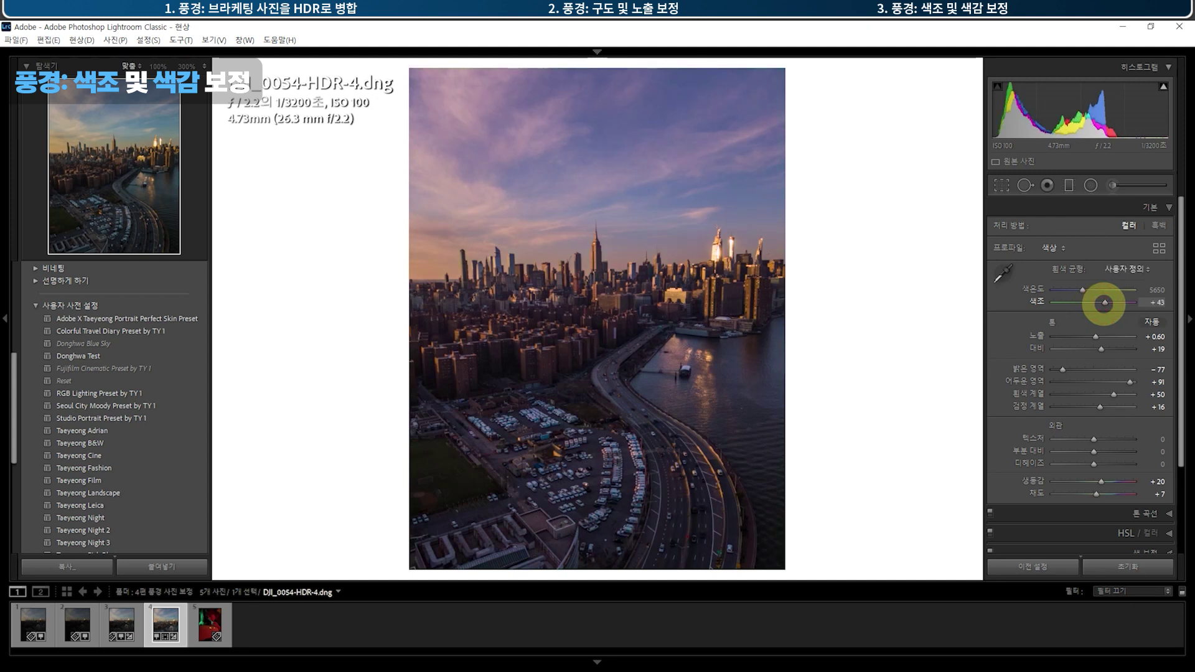
drag(1104, 303, 1108, 303)
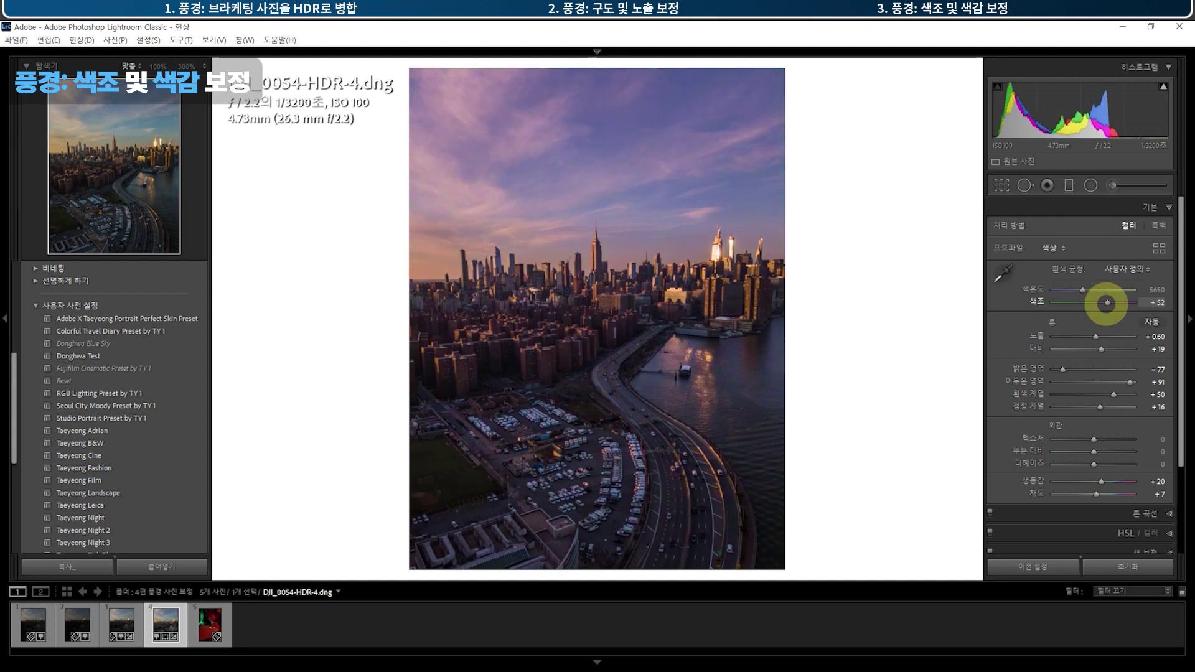
drag(1083, 289, 1077, 289)
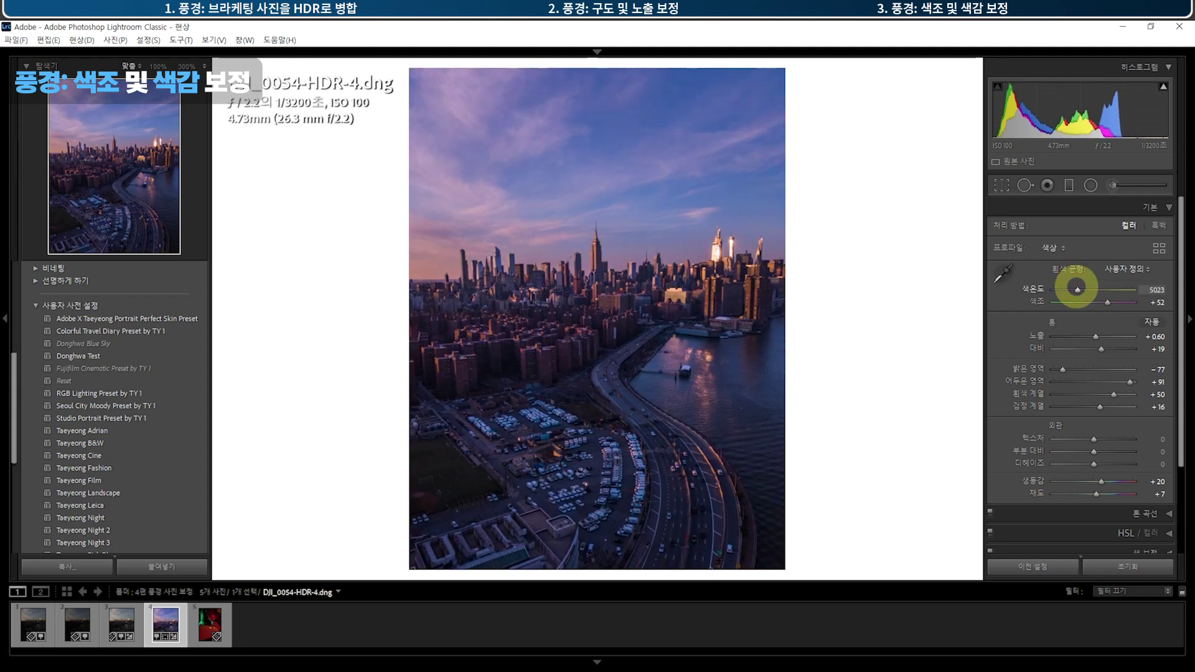
key(backslash)
key(backslash)
key(backslash)
key(backslash)
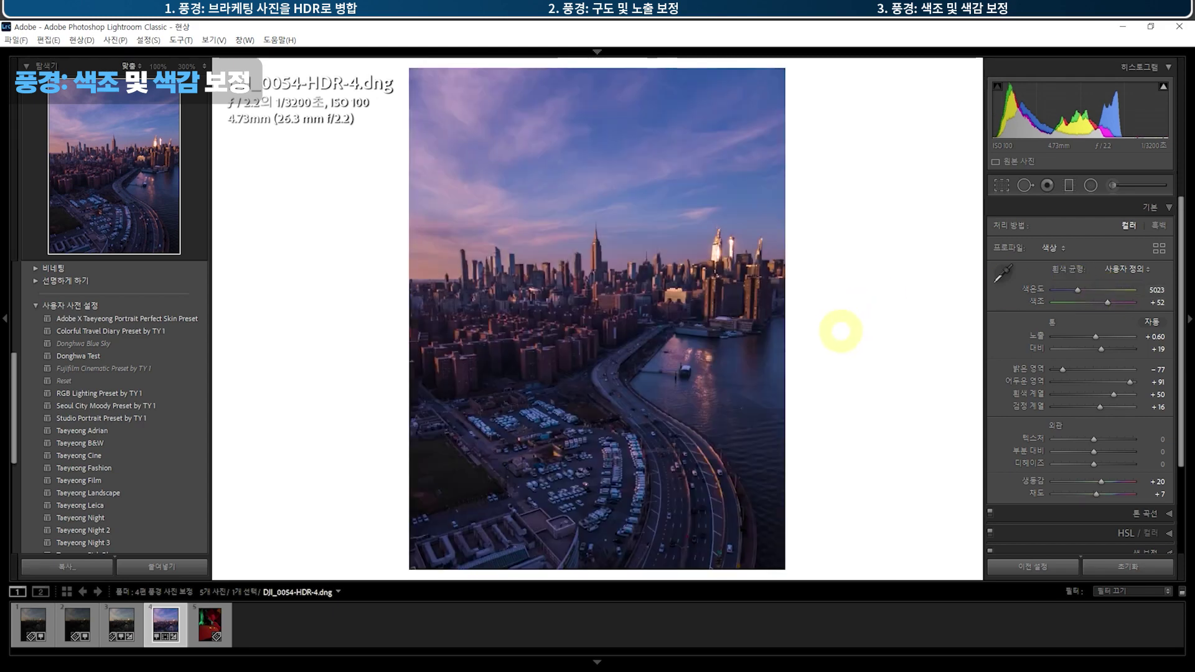
key(backslash)
key(backslash)
key(backslash)
key(backslash)
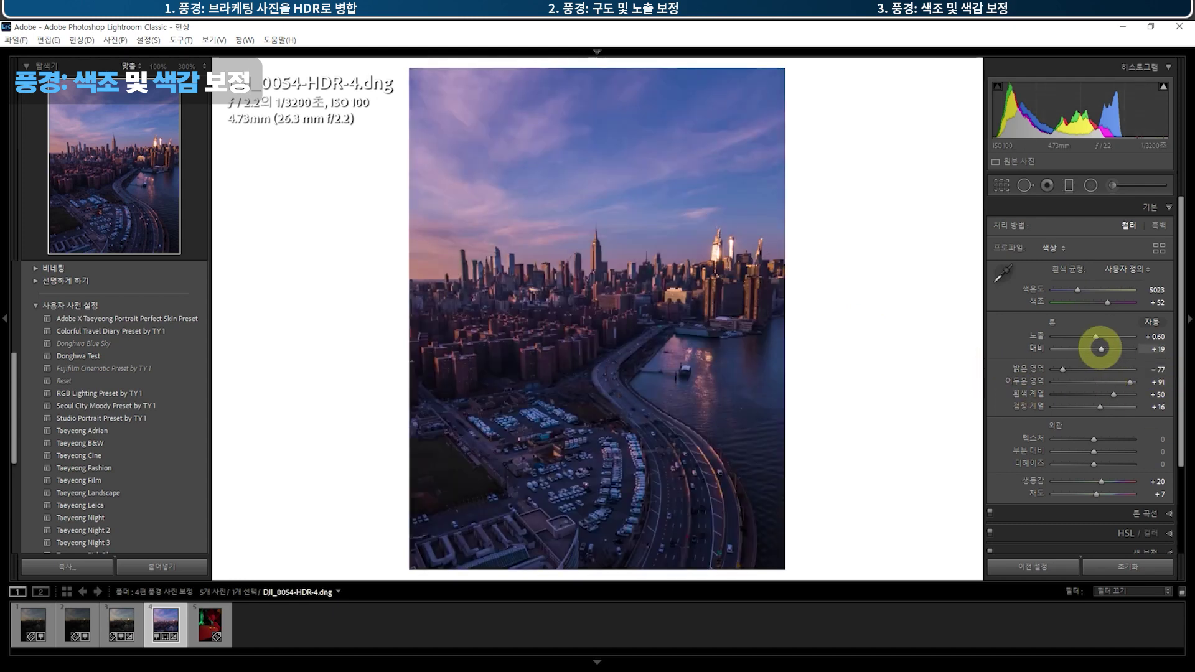
Step: Raise contrast to +22 and saturation to +44, and lower vibrance to +10
drag(1102, 348, 1103, 349)
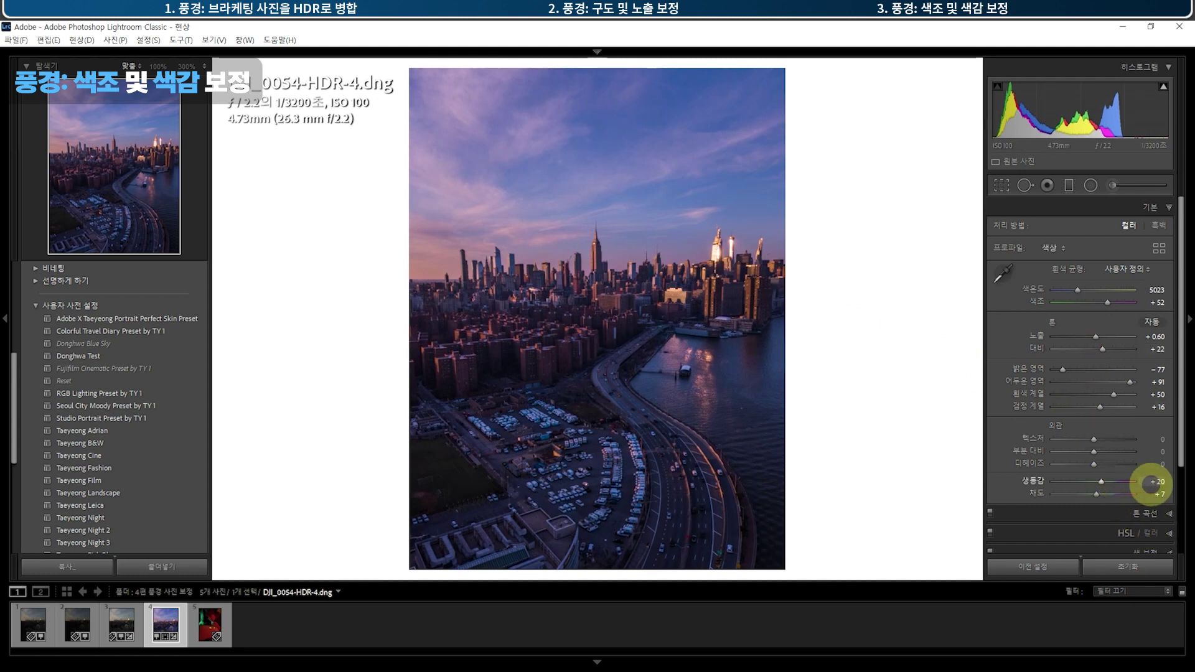
drag(1097, 495, 1111, 494)
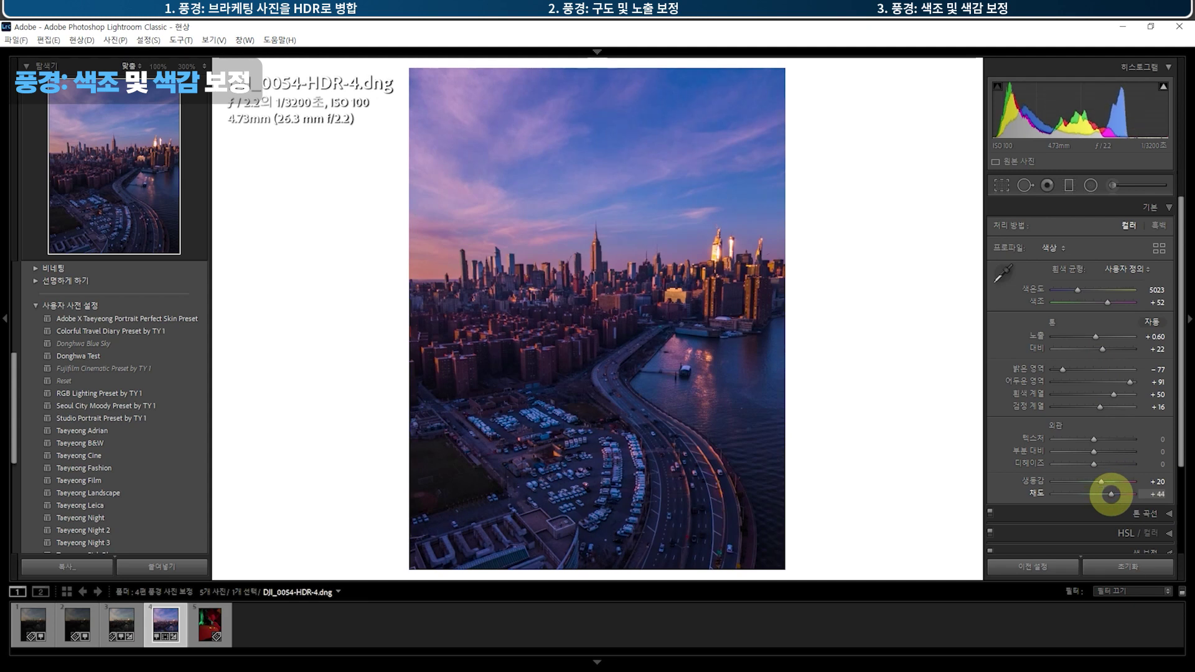
drag(1102, 482, 1098, 482)
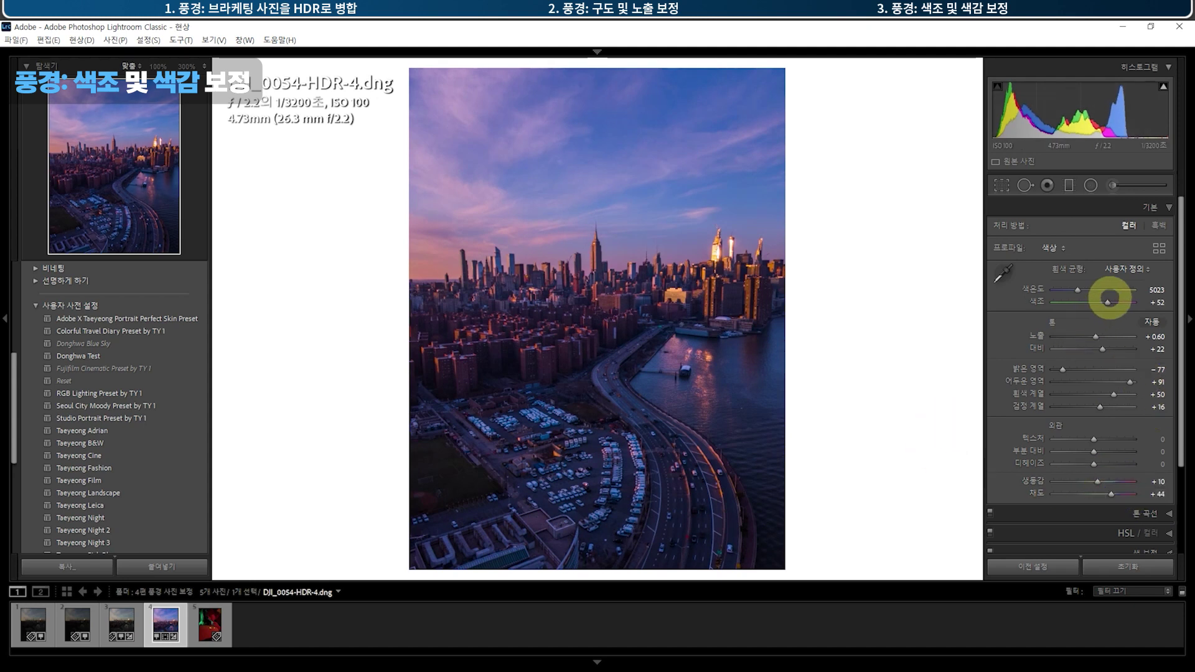
Step: Fine-tune the white balance to tint +48 and temperature 5023
drag(1108, 302, 1104, 302)
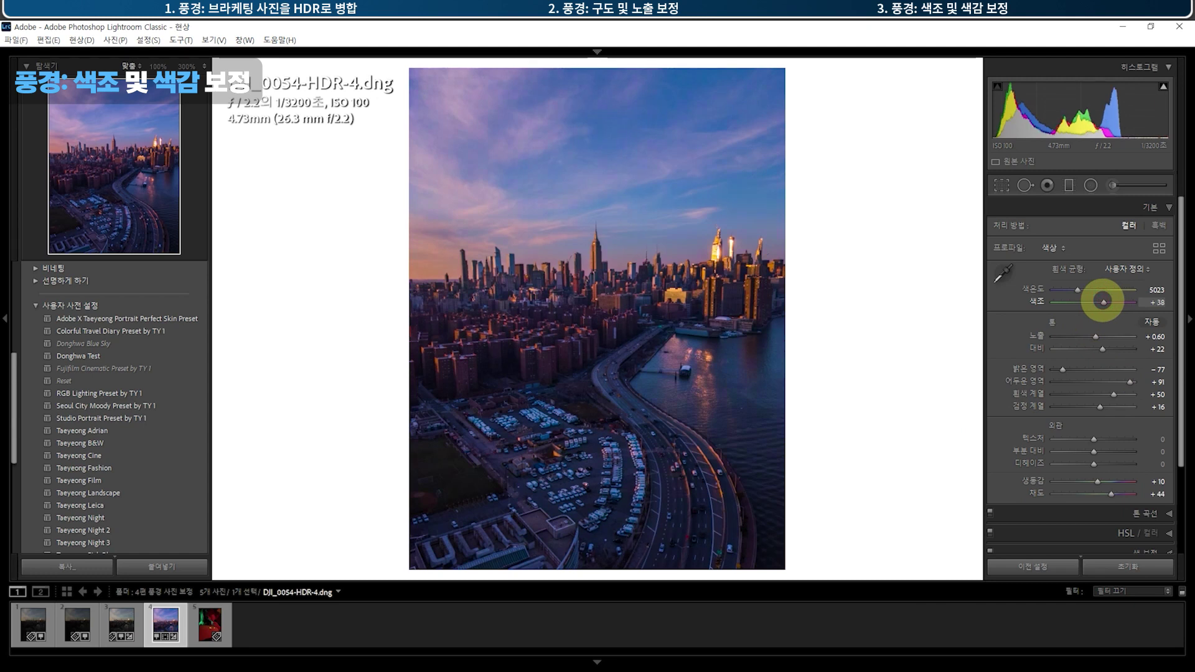
key(ctrl+z)
click(1078, 290)
drag(1078, 290, 1080, 290)
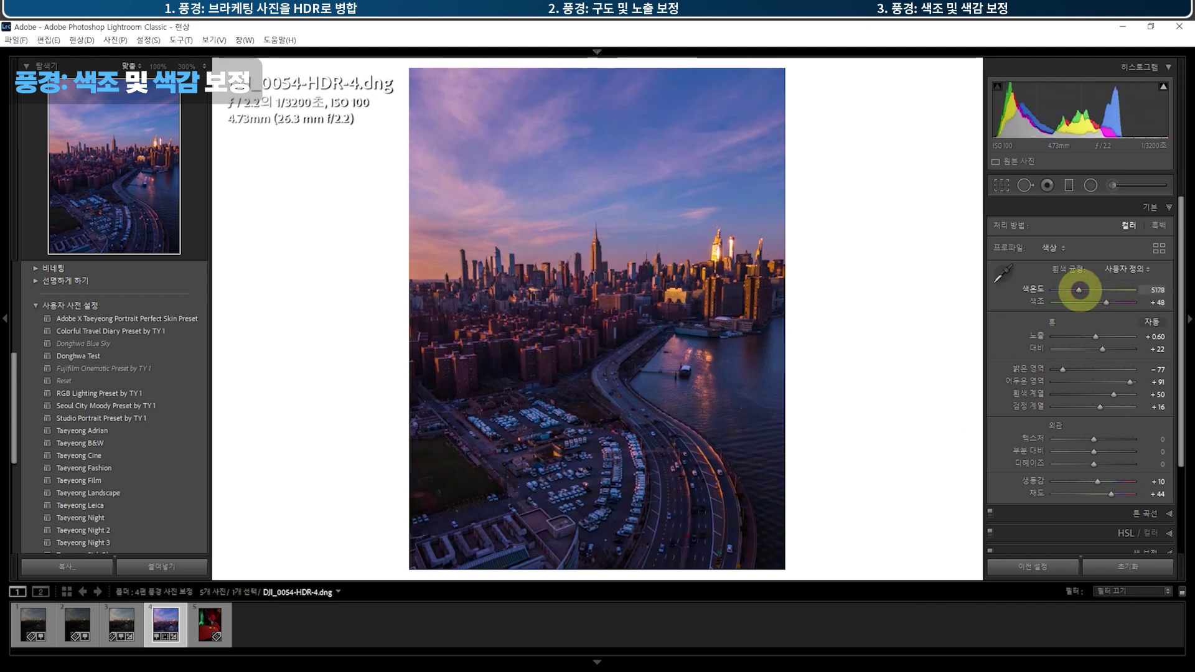
drag(1080, 290, 1078, 290)
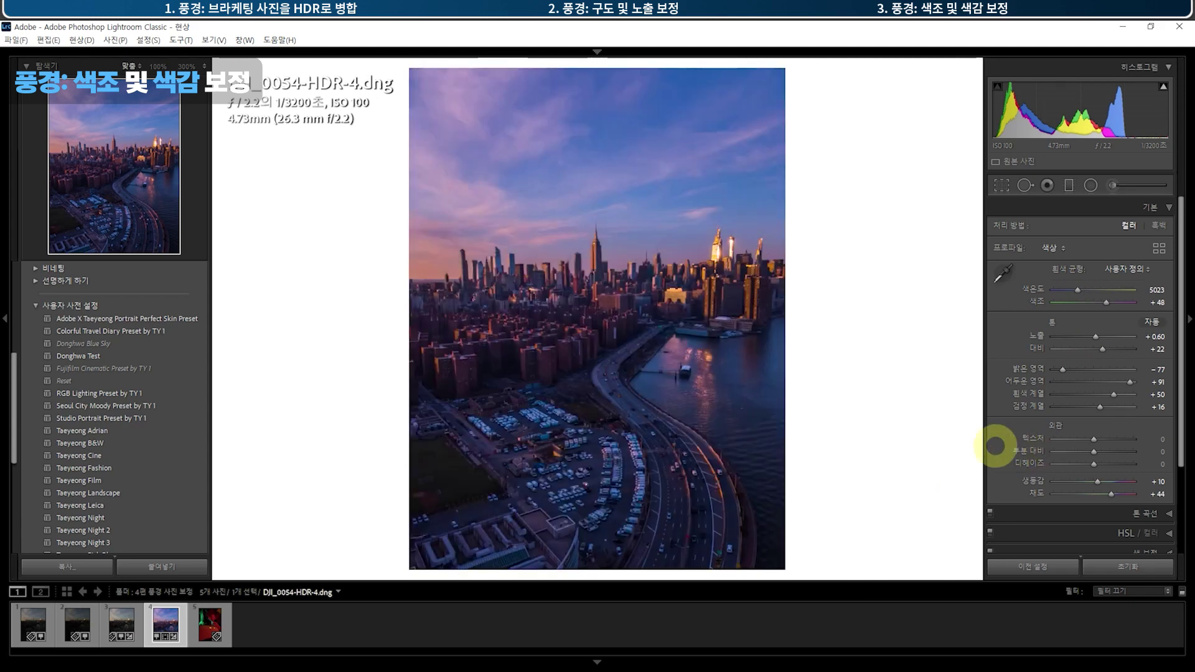
Step: In HSL, shift the sky's blues toward purple and the skyline's reds and oranges down in hue
scroll(996, 439, down, 3)
click(1068, 425)
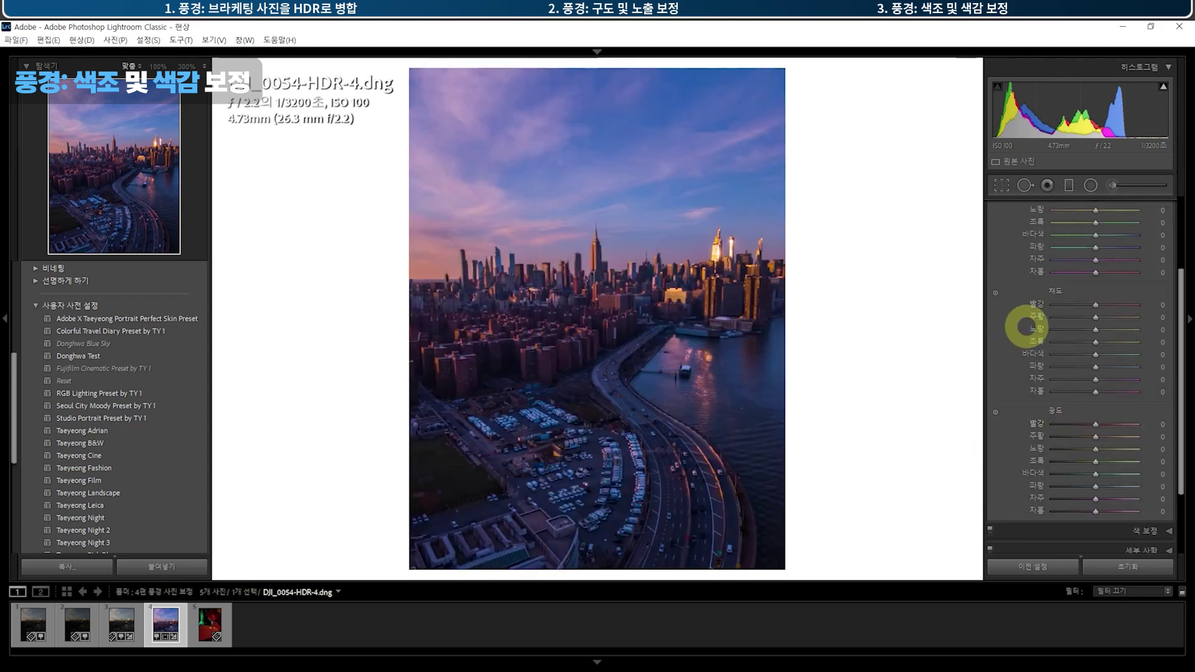
click(996, 259)
drag(758, 208, 764, 204)
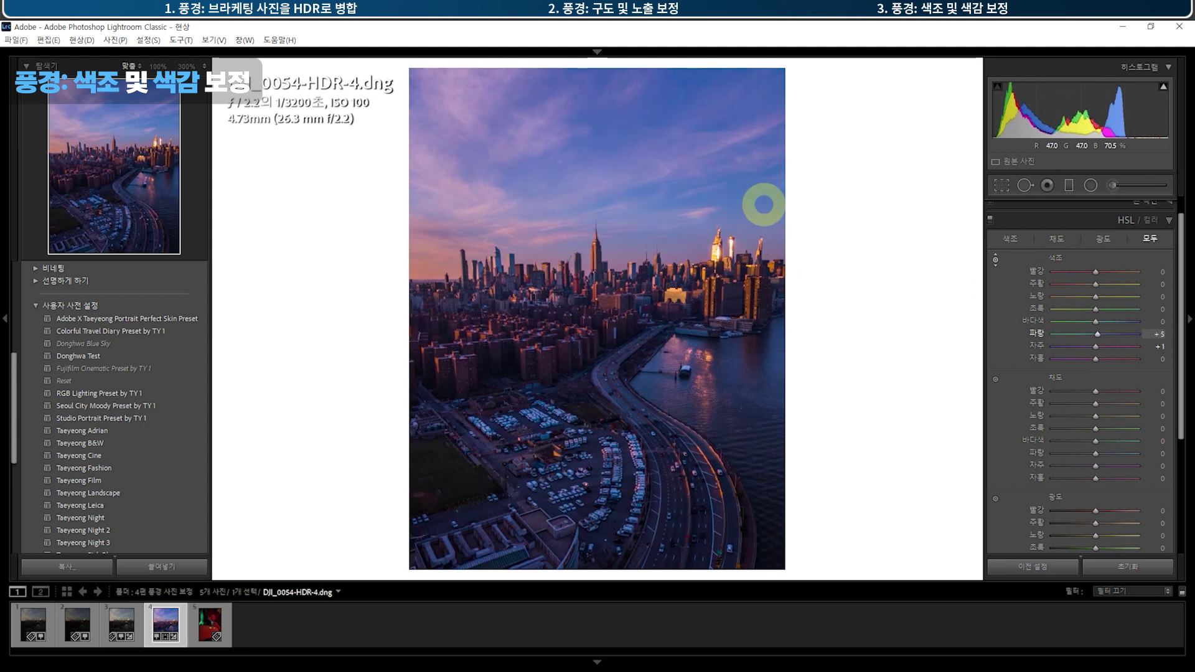
click(434, 269)
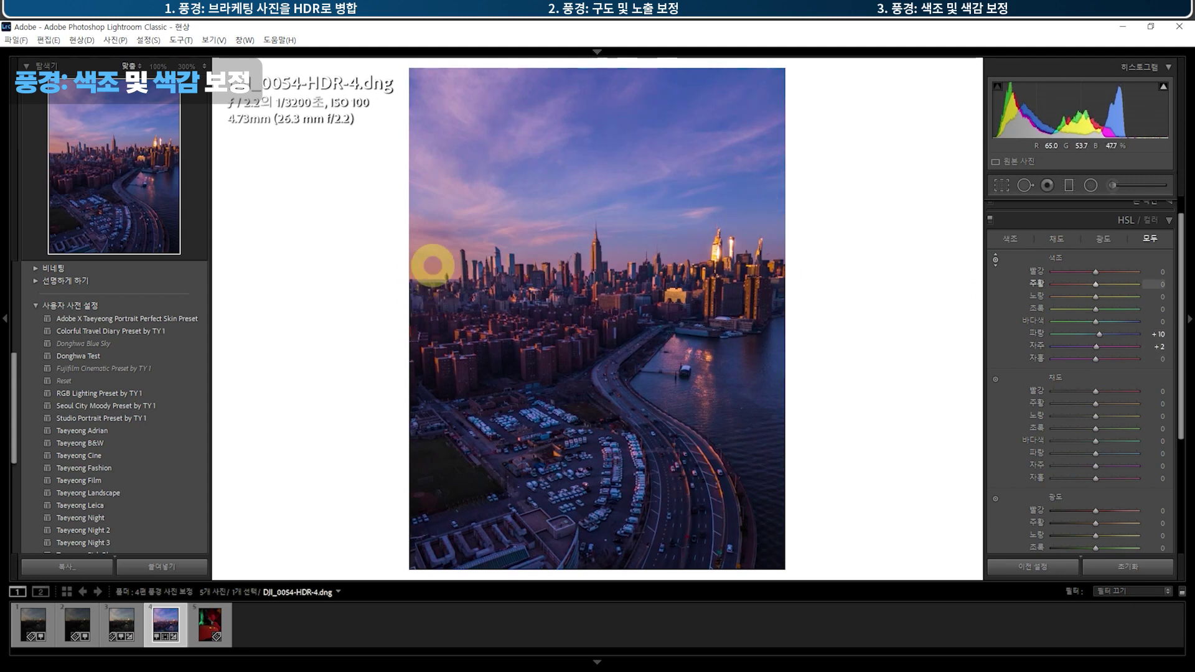
mouse_move(434, 269)
mouse_down()
mouse_move(430, 307)
mouse_move(431, 285)
mouse_up()
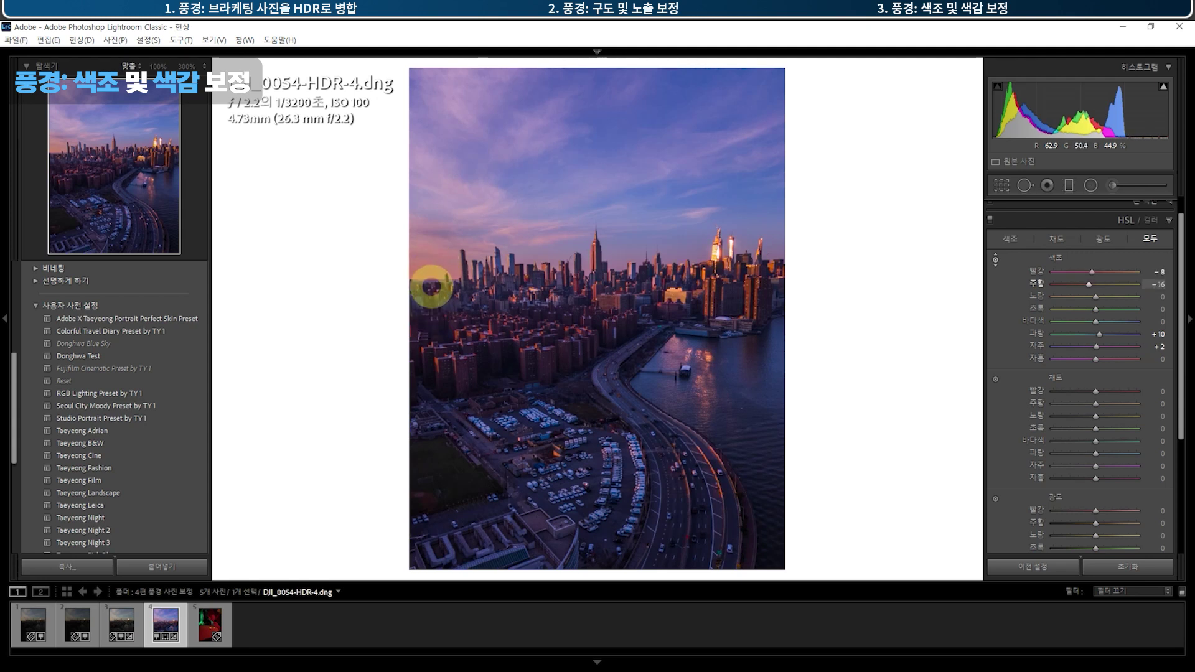
Step: Boost purple and blue sky saturation with the targeted tool, then select the Luminance picker
click(995, 379)
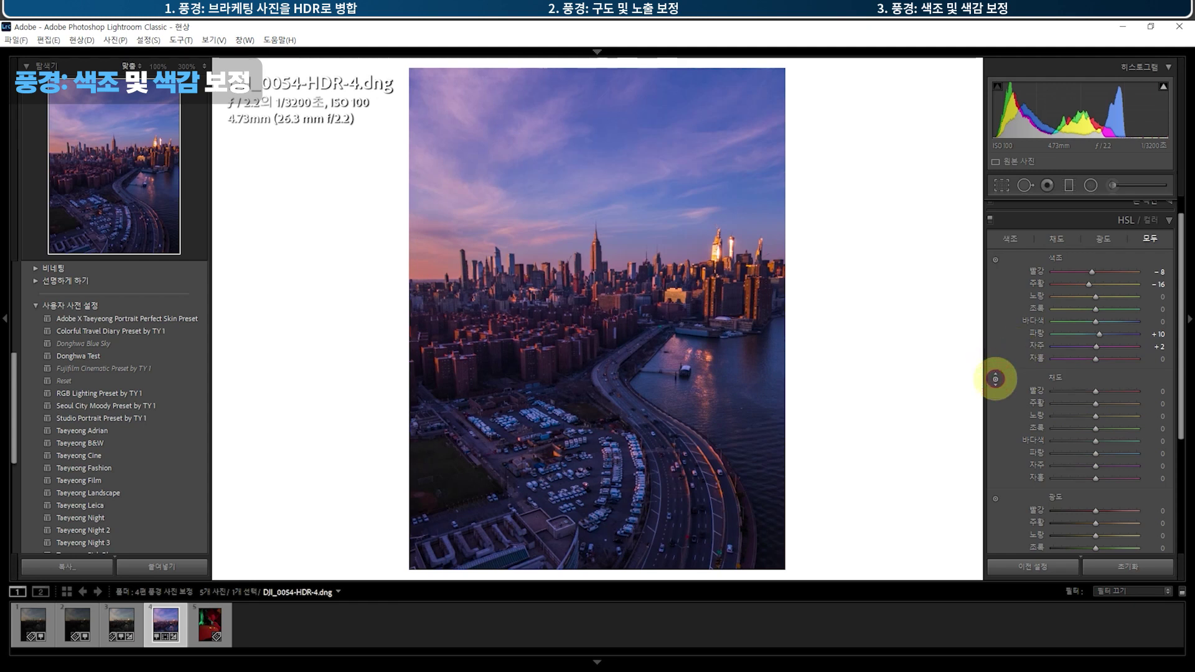
mouse_move(672, 359)
mouse_down()
mouse_move(680, 349)
mouse_move(621, 263)
mouse_up()
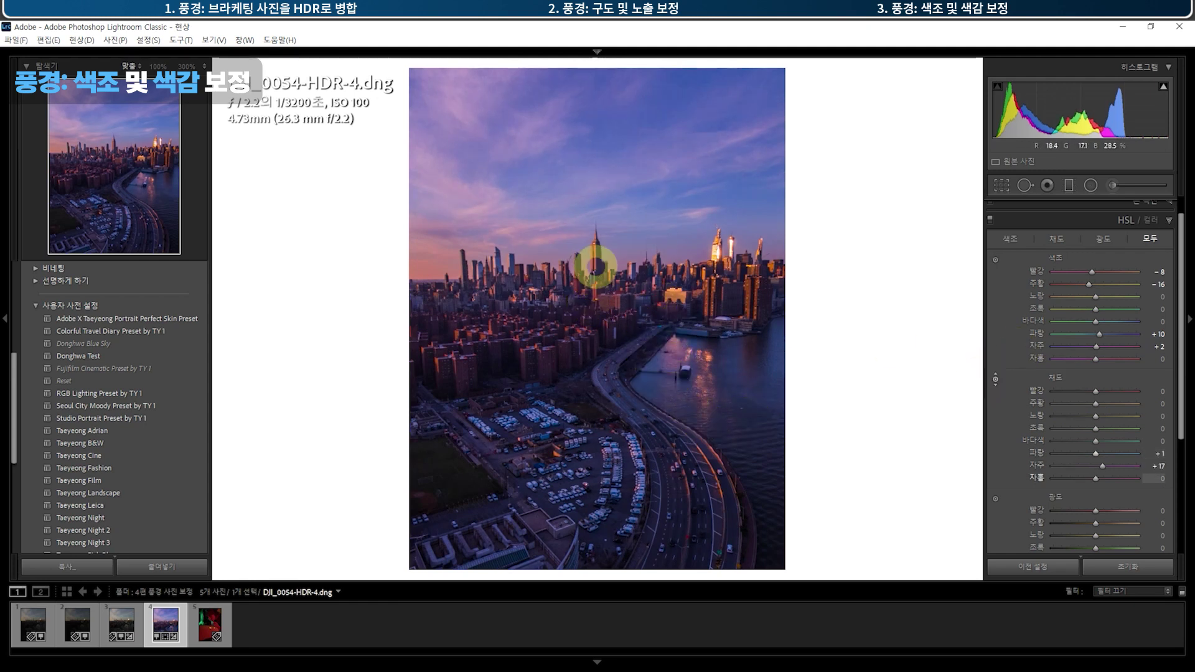
drag(805, 253, 766, 206)
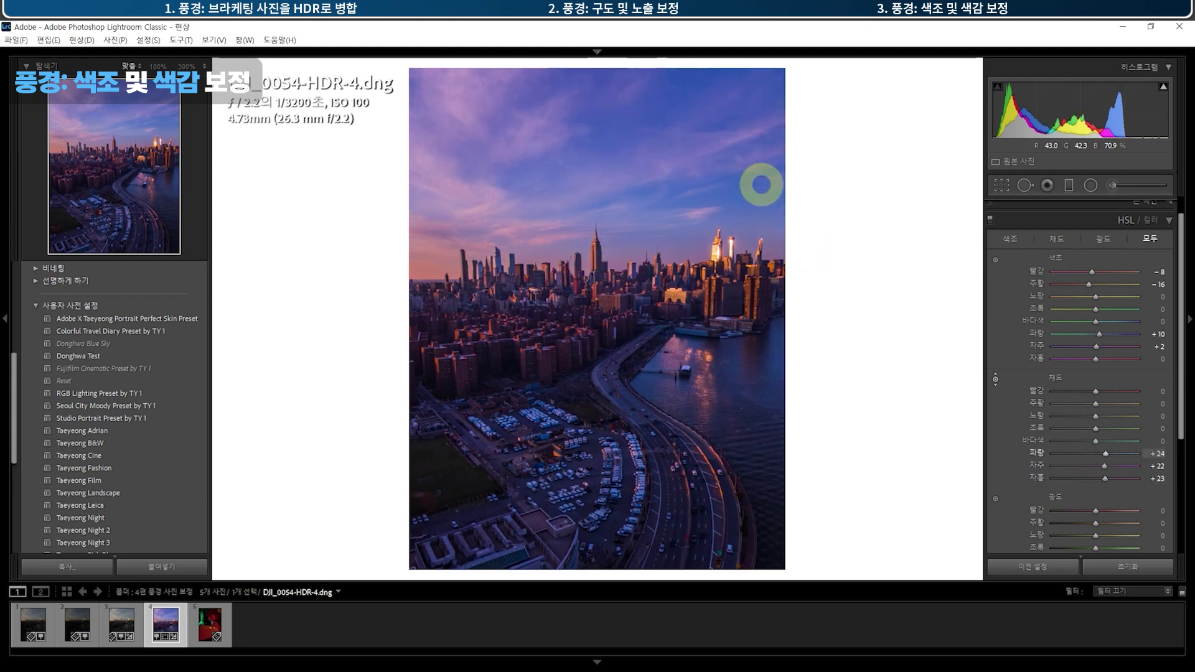
click(995, 499)
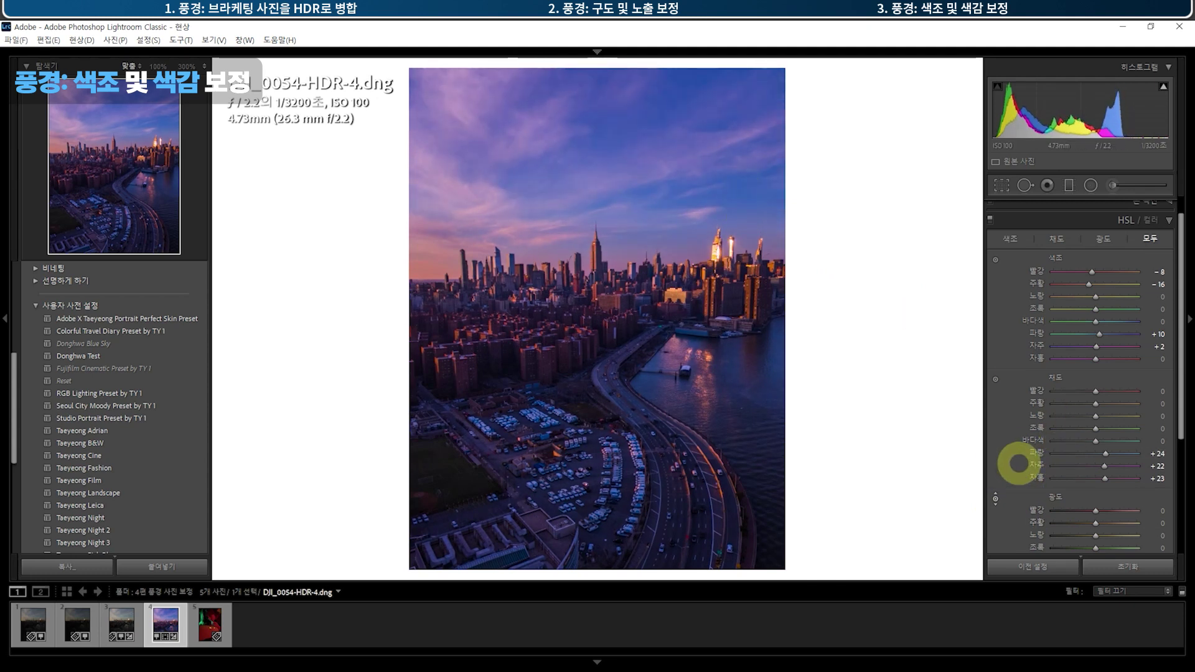
key(backslash)
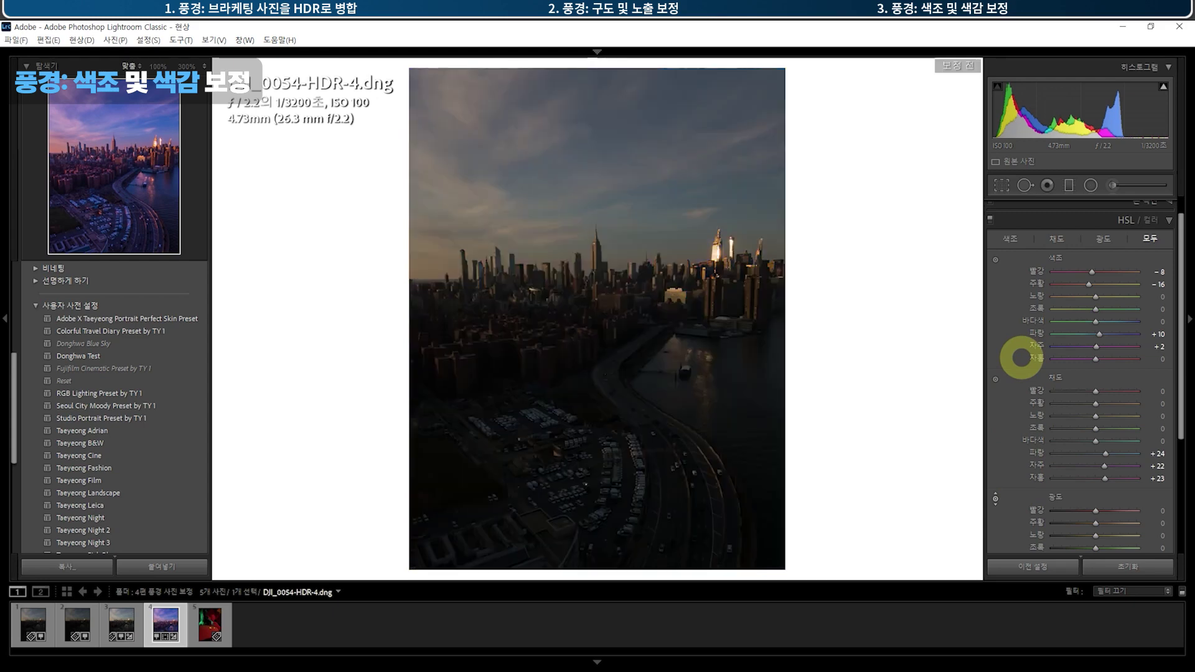
Step: Return to the edited skyline view and switch to the DSC02901.JPG portrait with the skin preset
key(backslash)
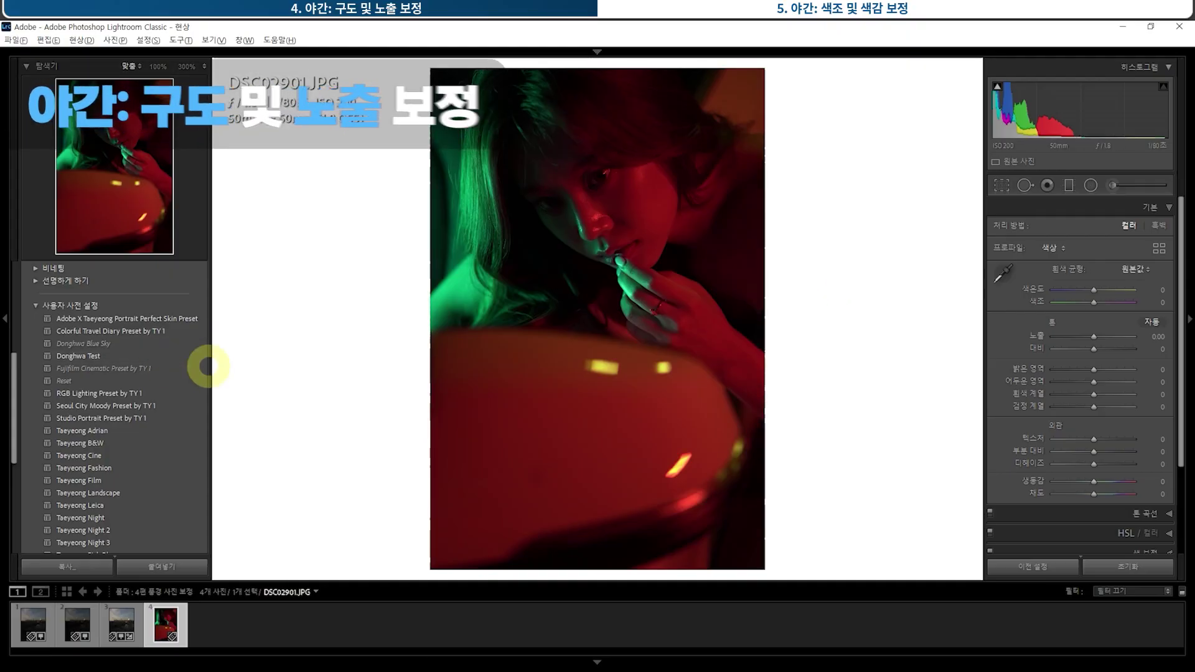
click(191, 318)
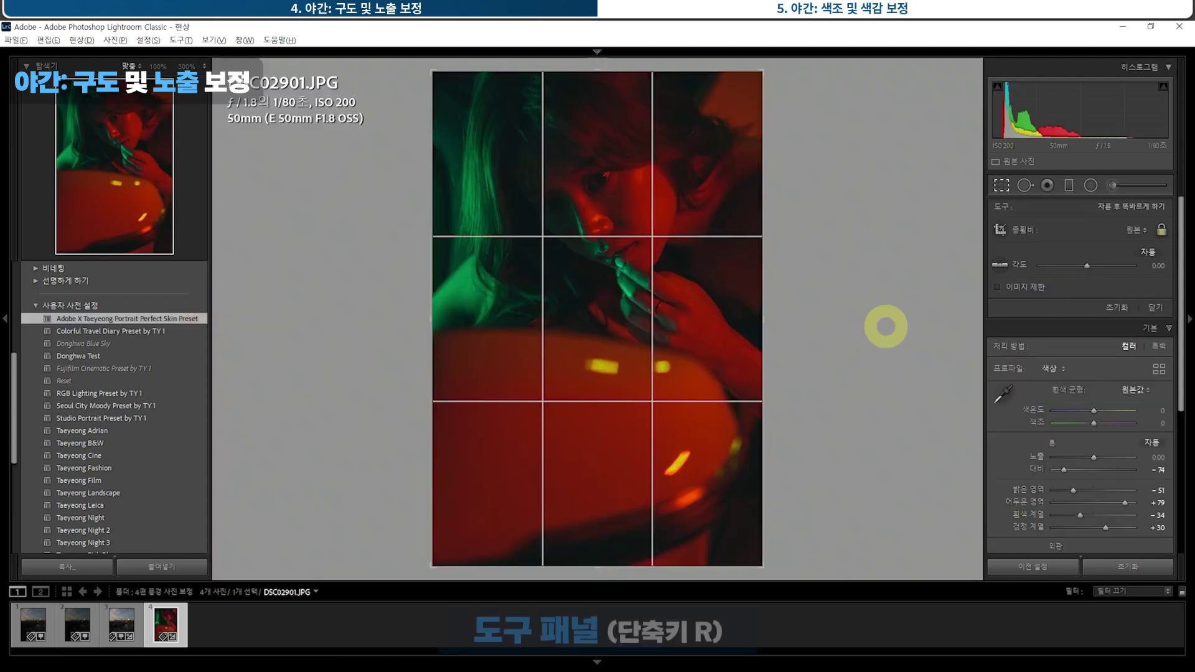
Step: Crop the portrait to 4 x 5 / 8 x 10, placing the face lower and tightening the frame
key(r)
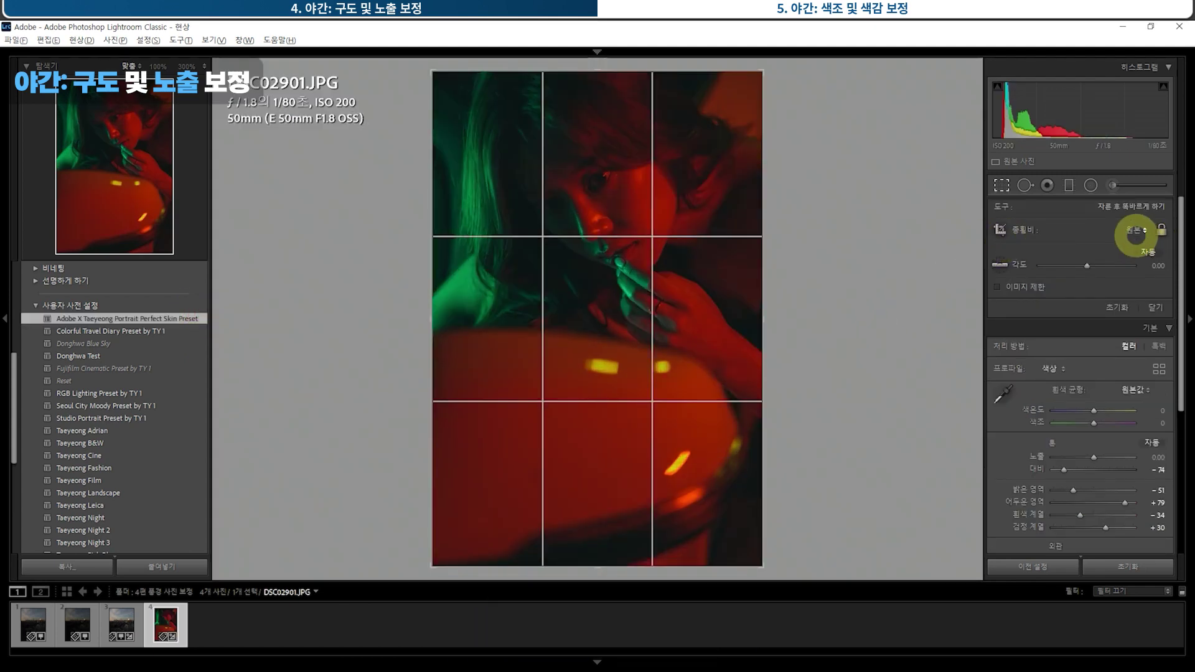
click(1136, 230)
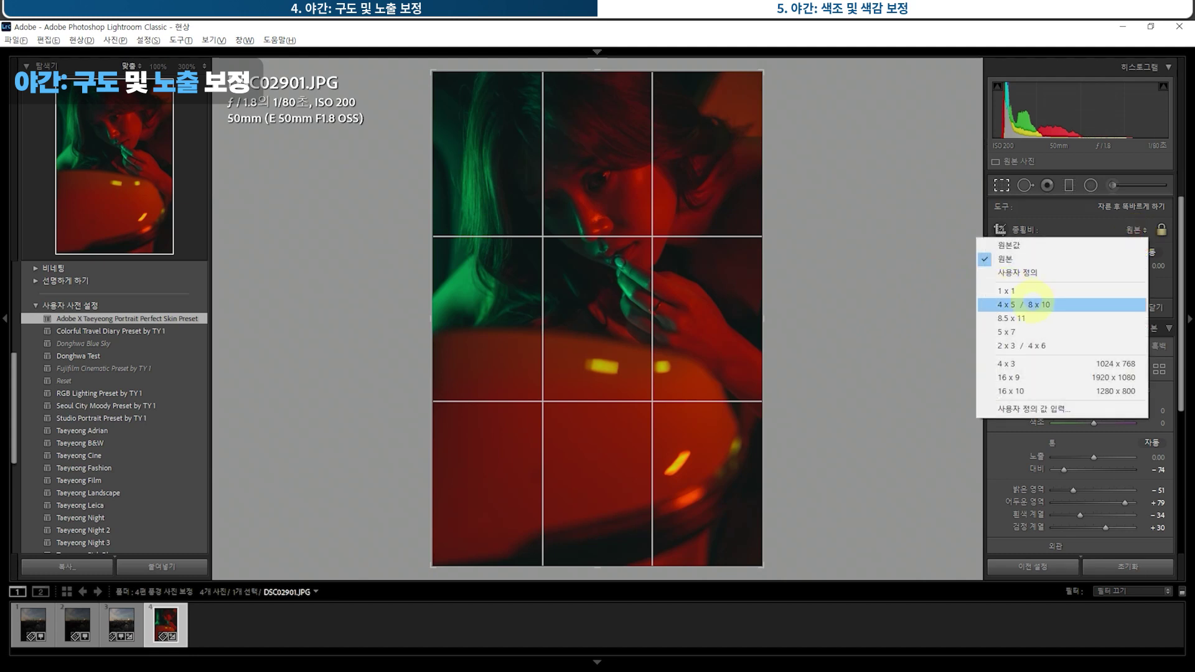
click(1033, 305)
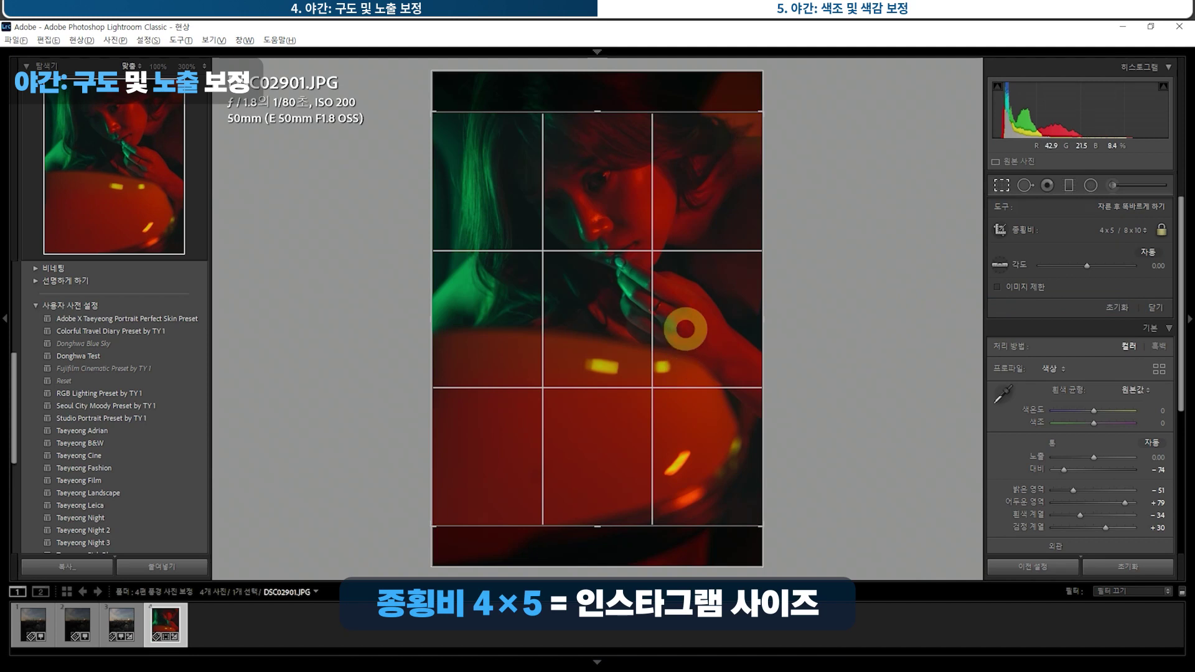
mouse_move(686, 333)
mouse_down()
mouse_move(629, 527)
mouse_move(632, 500)
mouse_up()
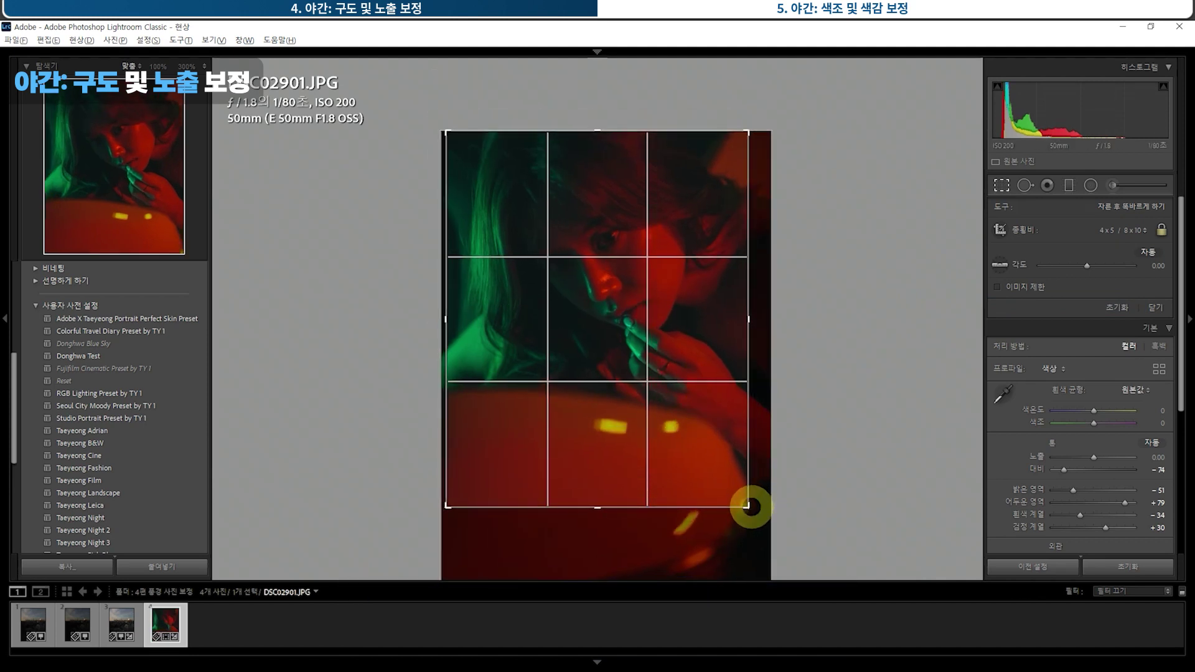
drag(747, 503, 743, 500)
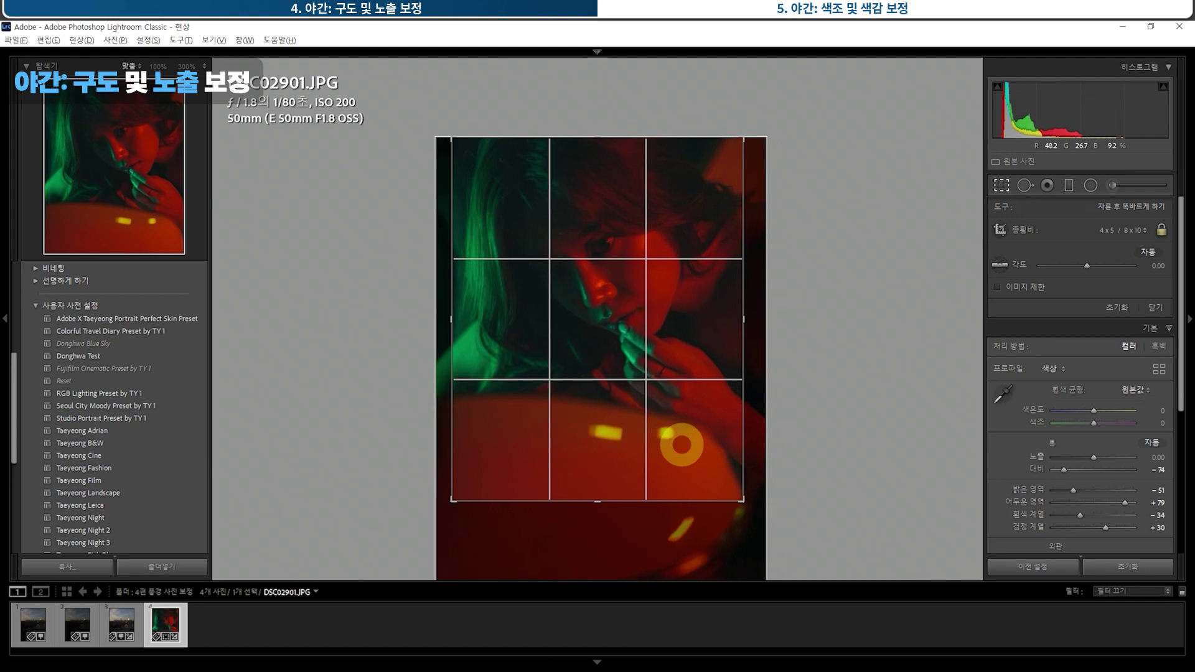
double_click(522, 489)
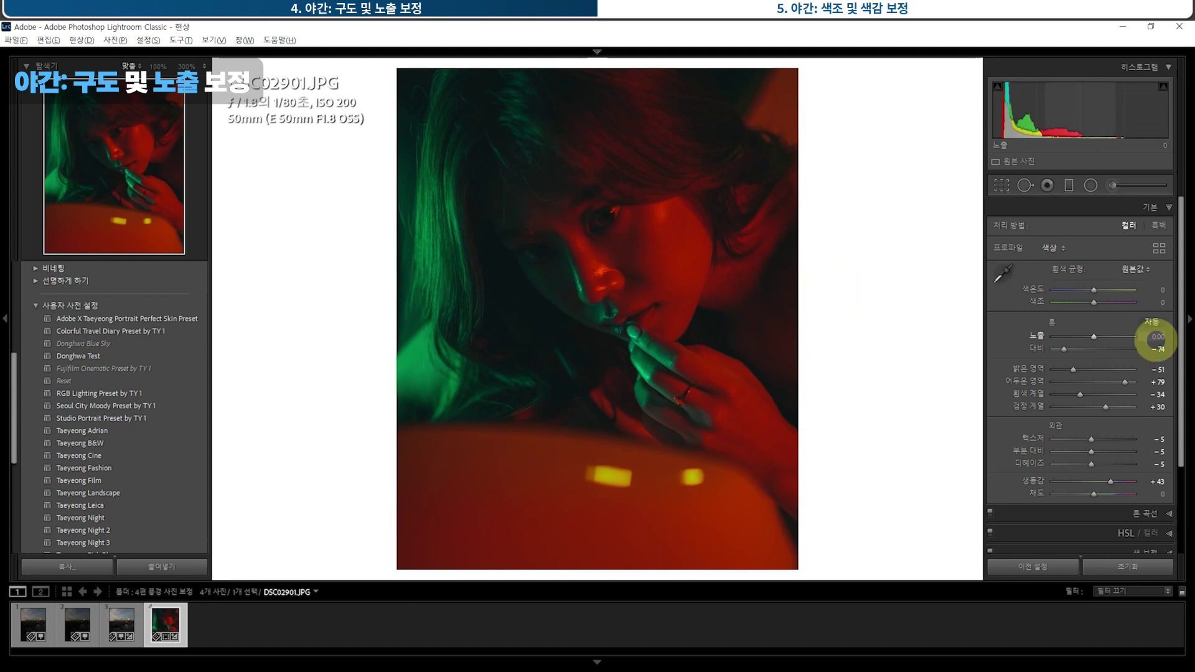
Step: Raise the portrait's exposure to +1.00, then to +1.50
text(1)
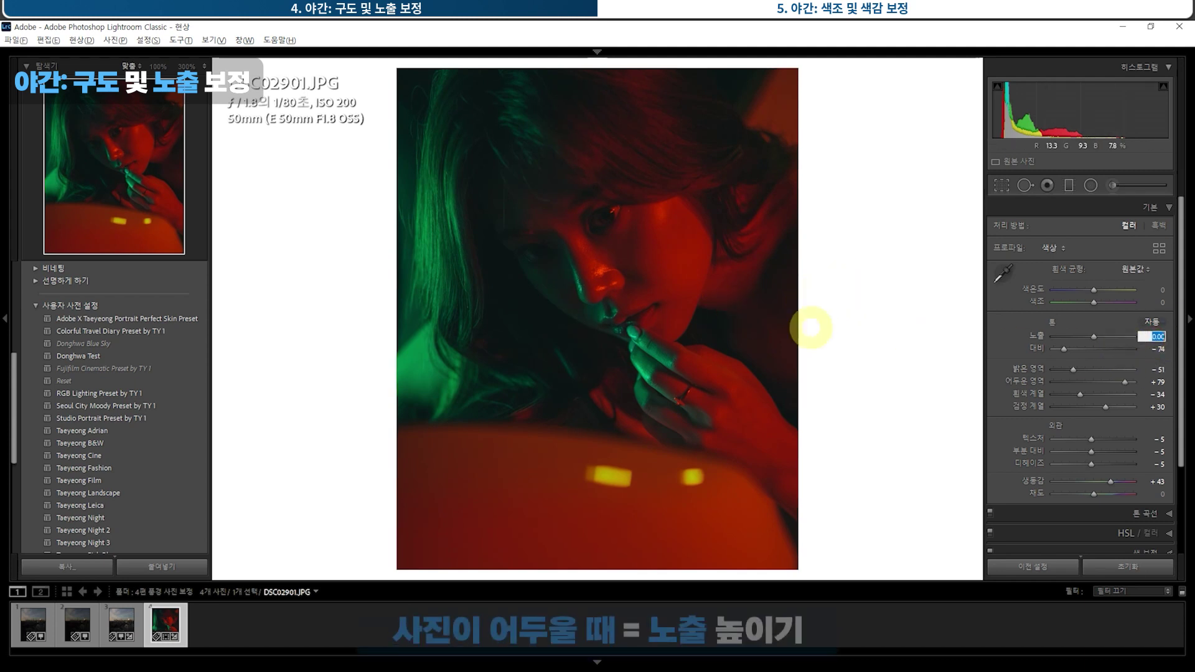
key(Return)
key(Return)
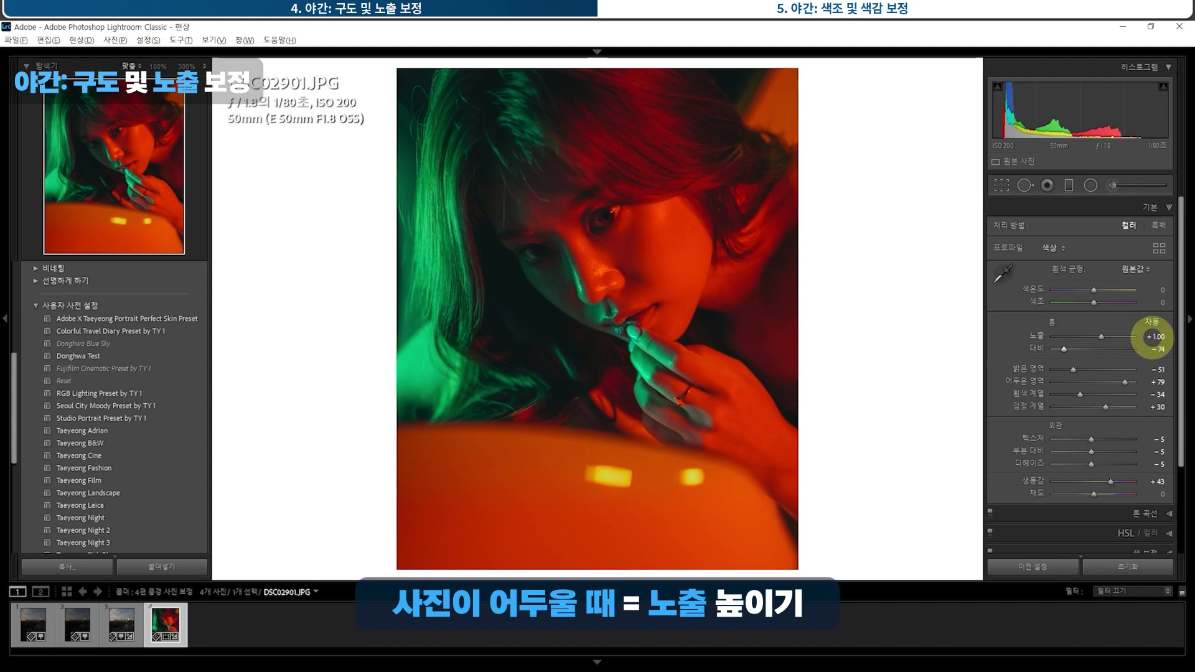
text(1.5)
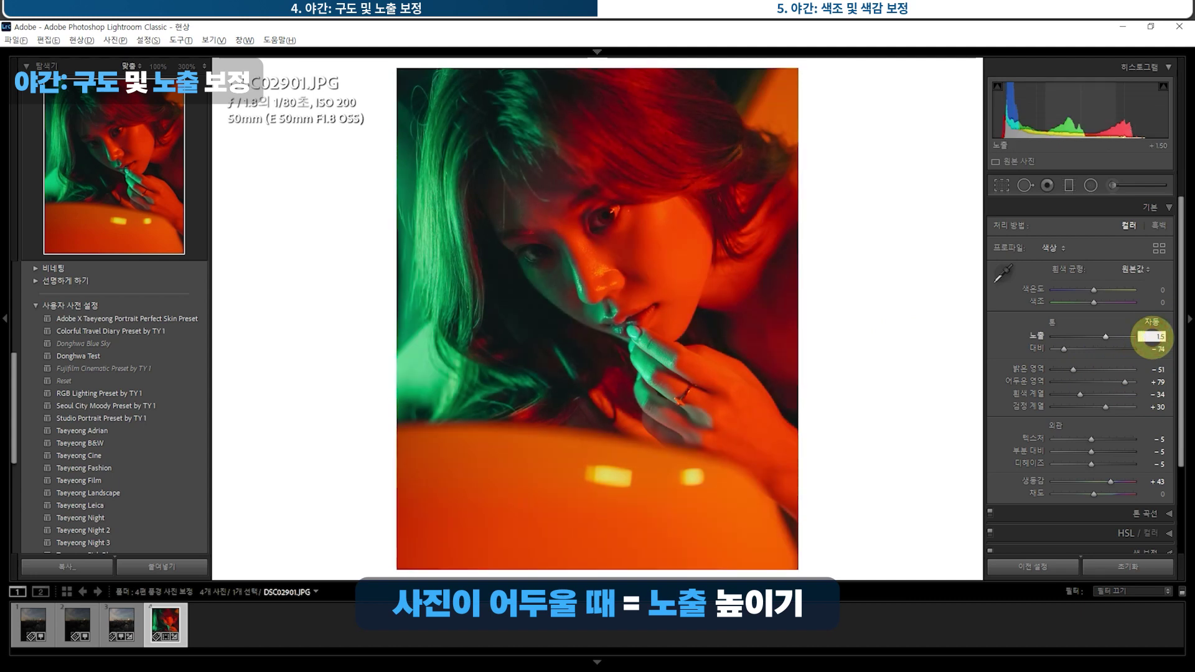
key(Return)
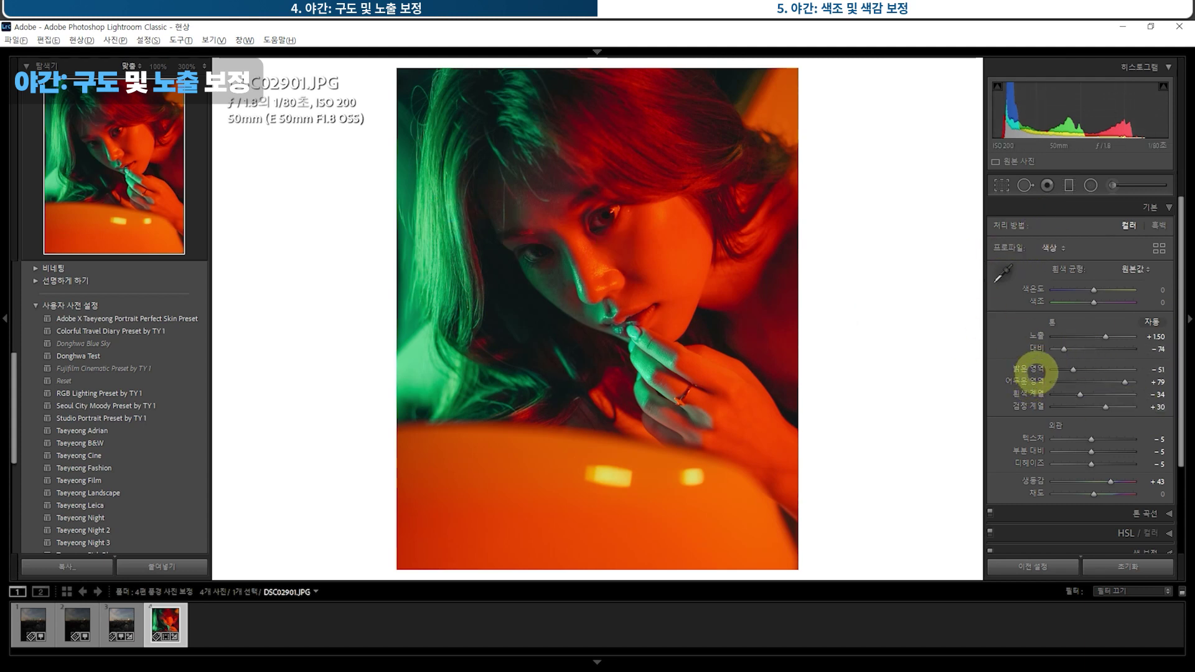
Step: Raise the portrait's highlights to +27 and bring contrast down to -71
drag(1073, 370, 1103, 370)
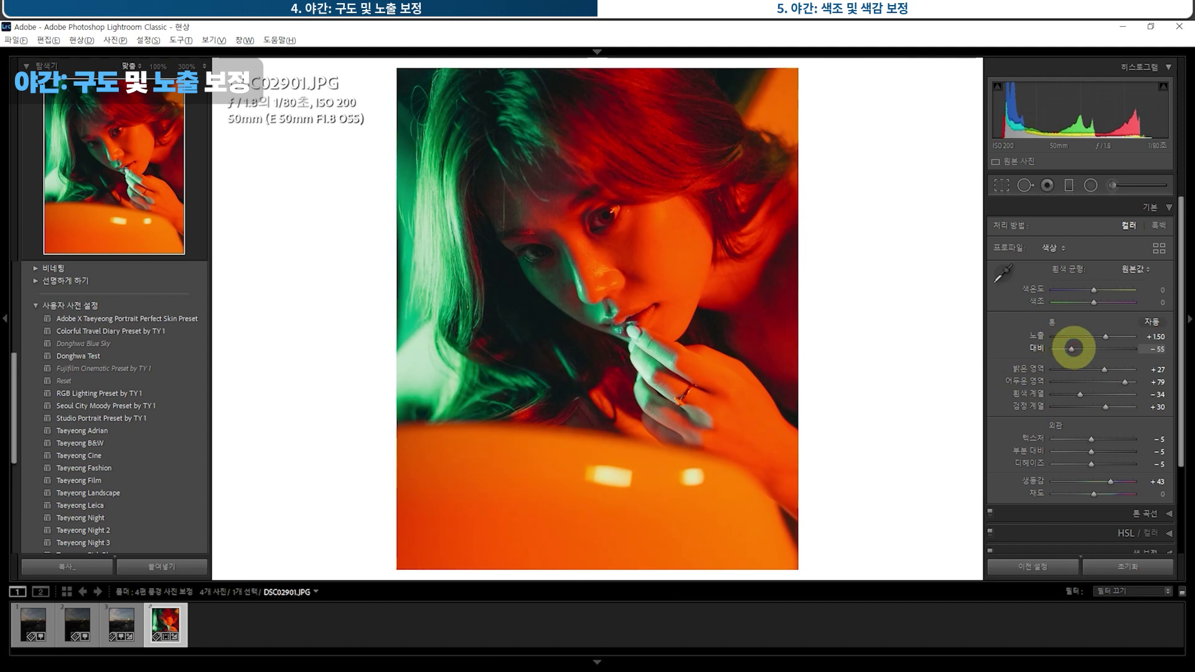
drag(1065, 348, 1090, 347)
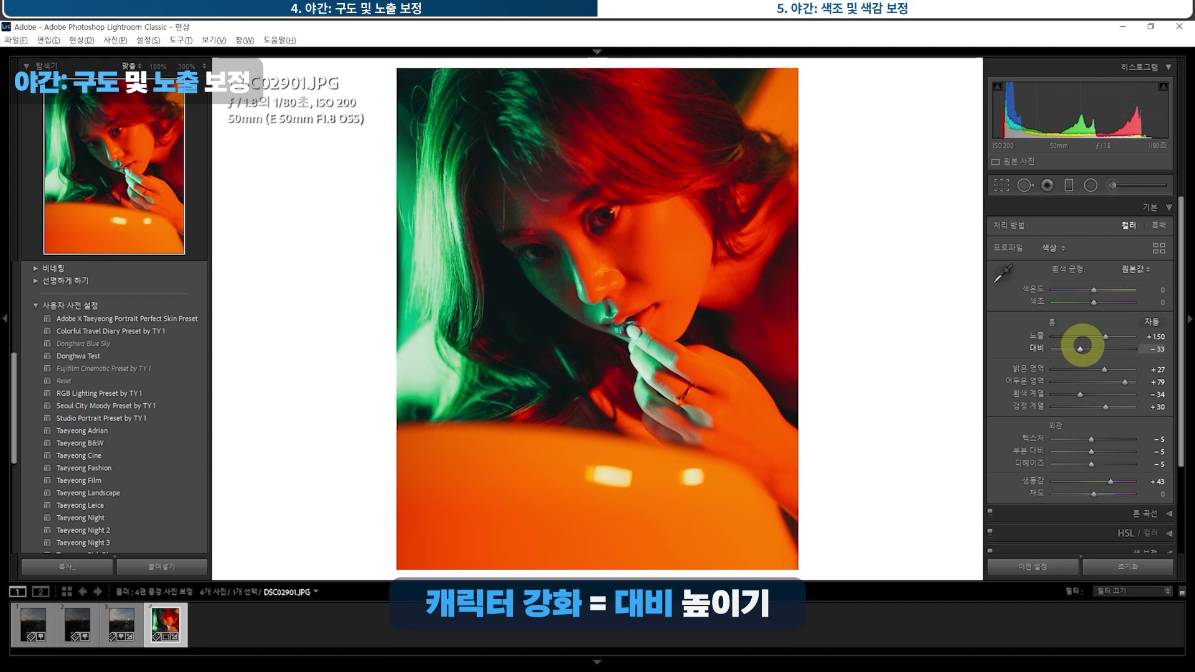
drag(1080, 347, 1073, 349)
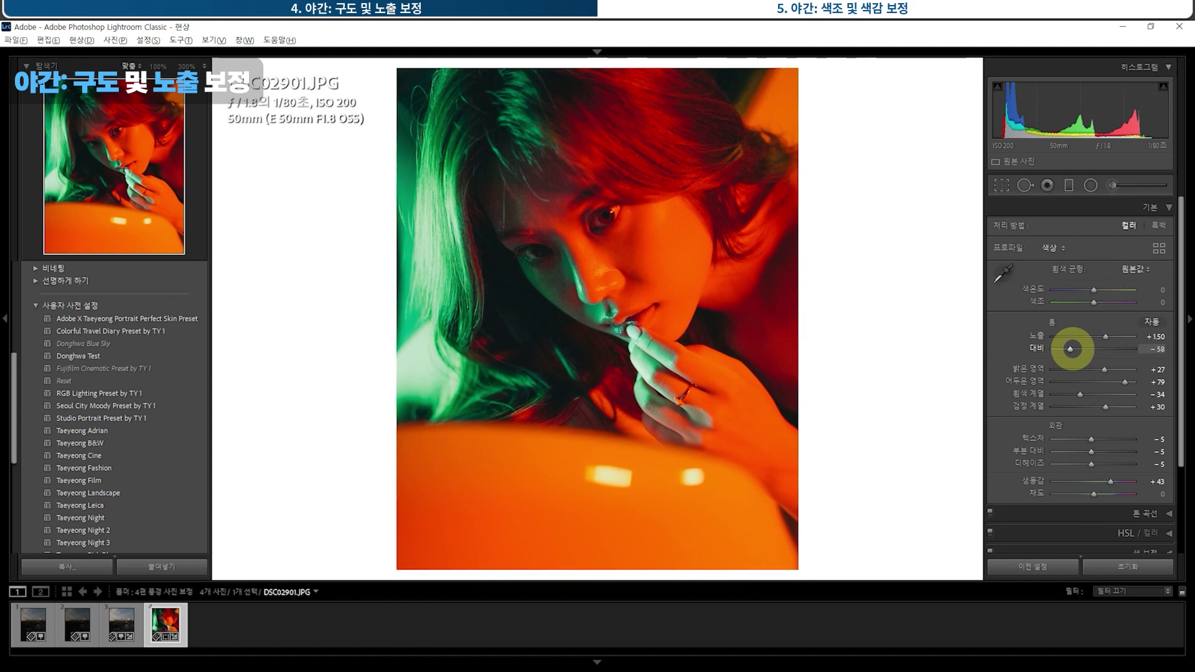
drag(1071, 349, 1066, 349)
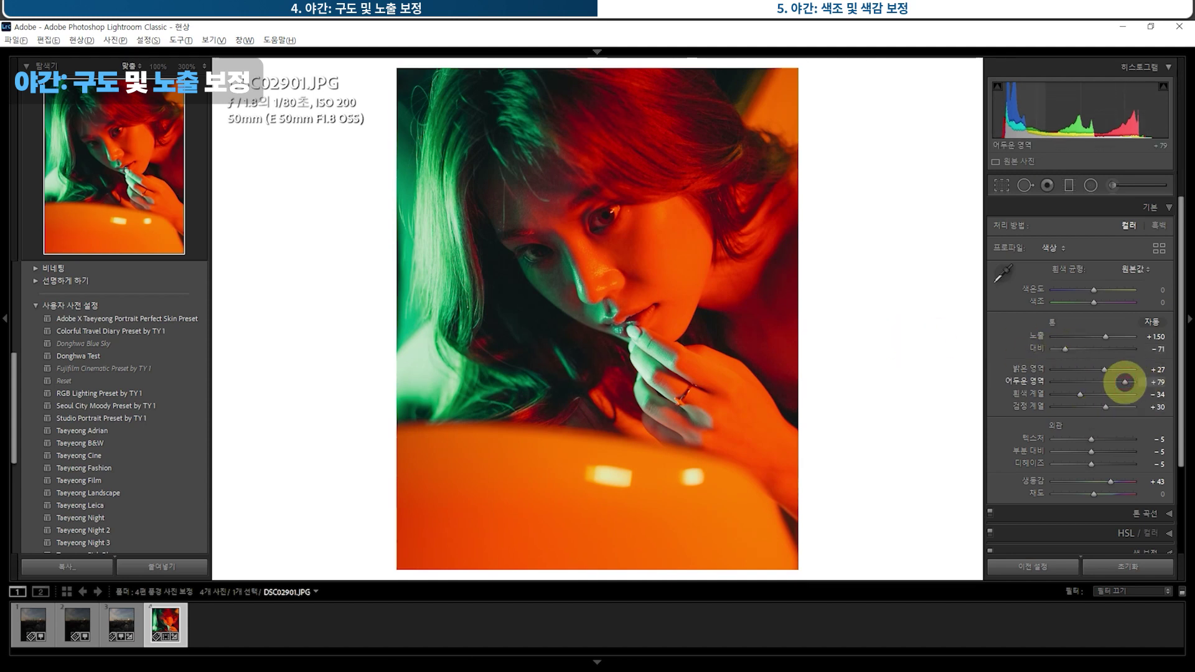
Step: Set vibrance to +15 and saturation to +22
scroll(1130, 382, down, 2)
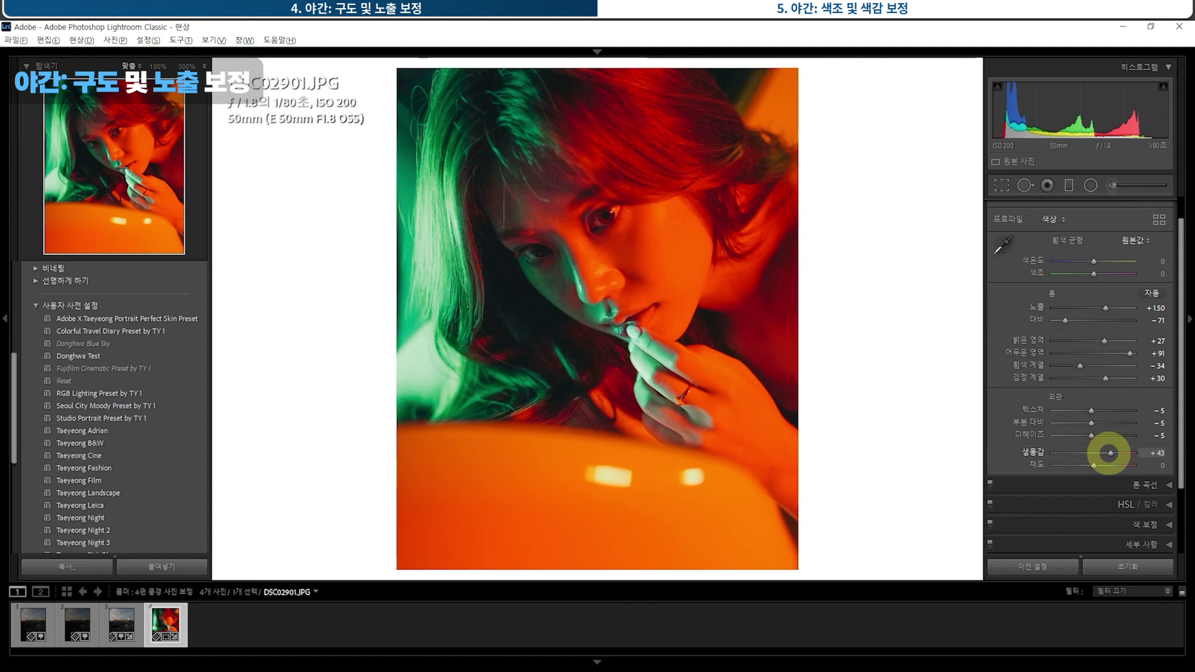
drag(1111, 453, 1101, 452)
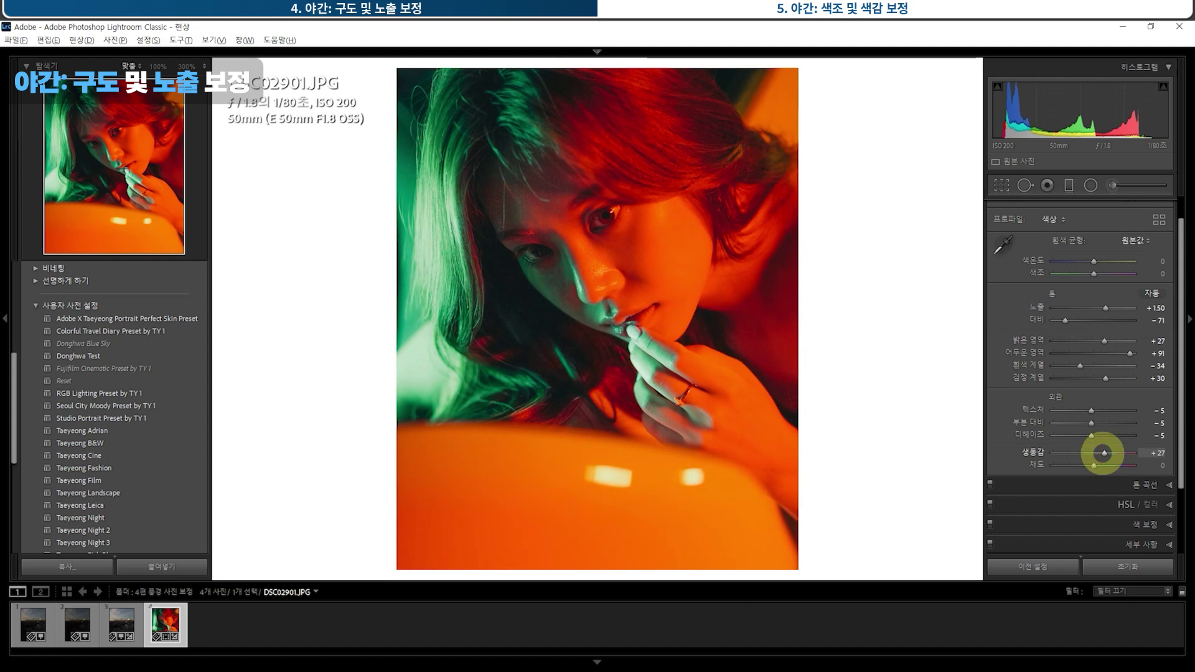
drag(1093, 465, 1105, 466)
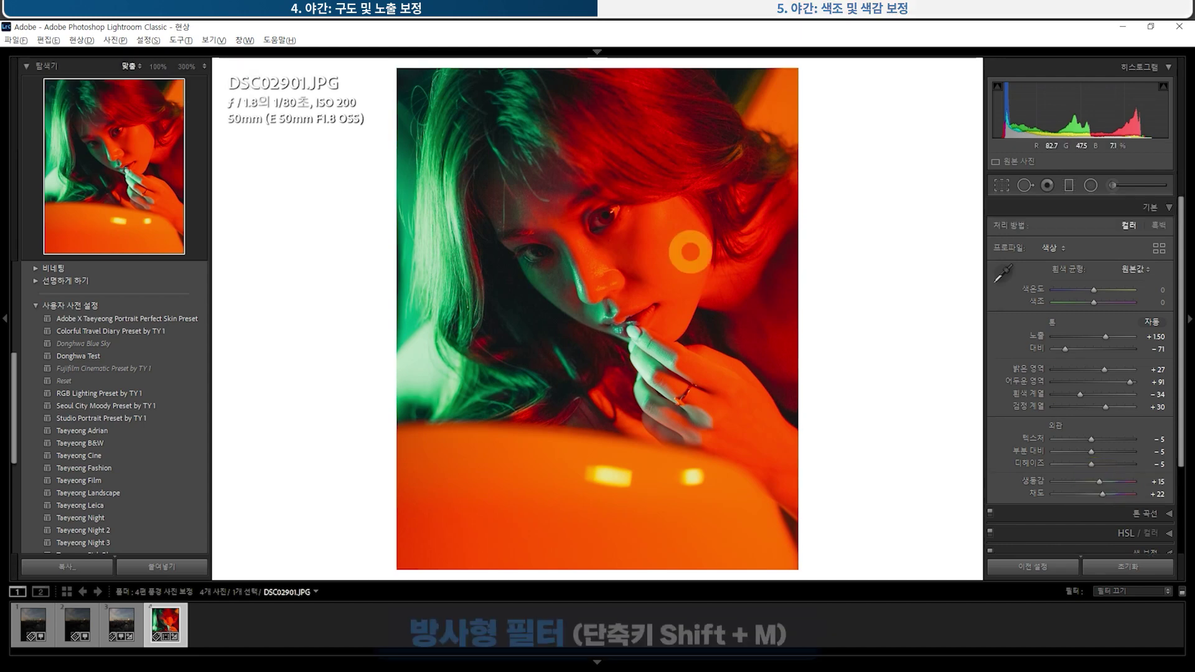
Step: Draw an inverted radial filter around the model's right eye
key(shift+m)
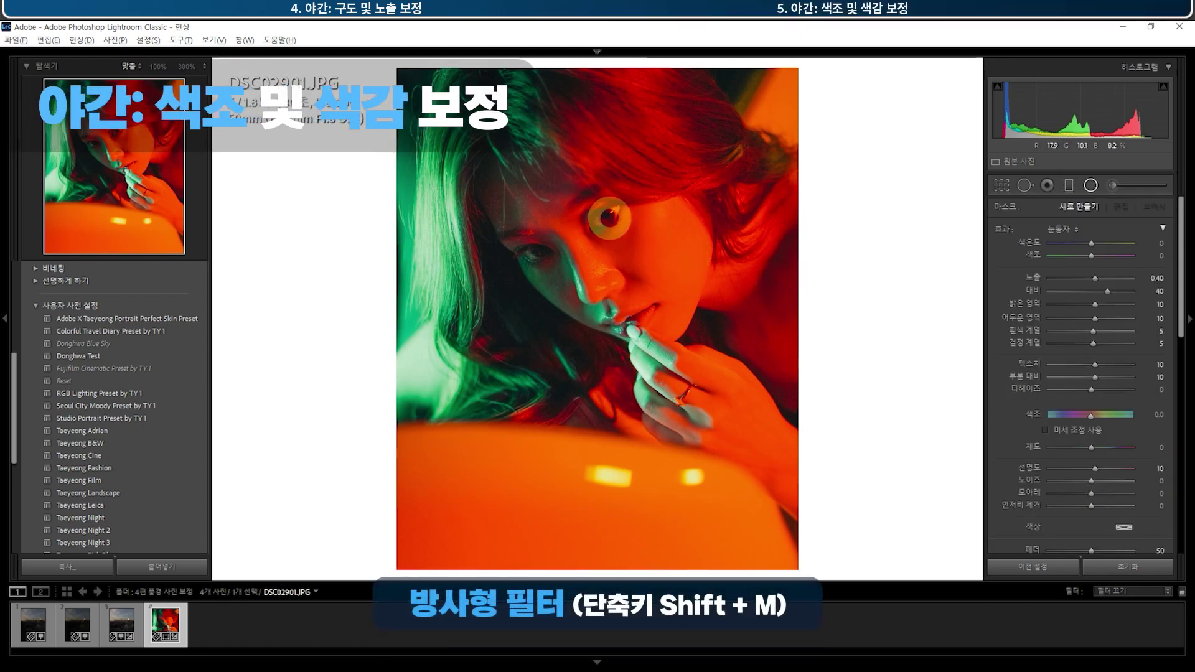
drag(610, 217, 630, 205)
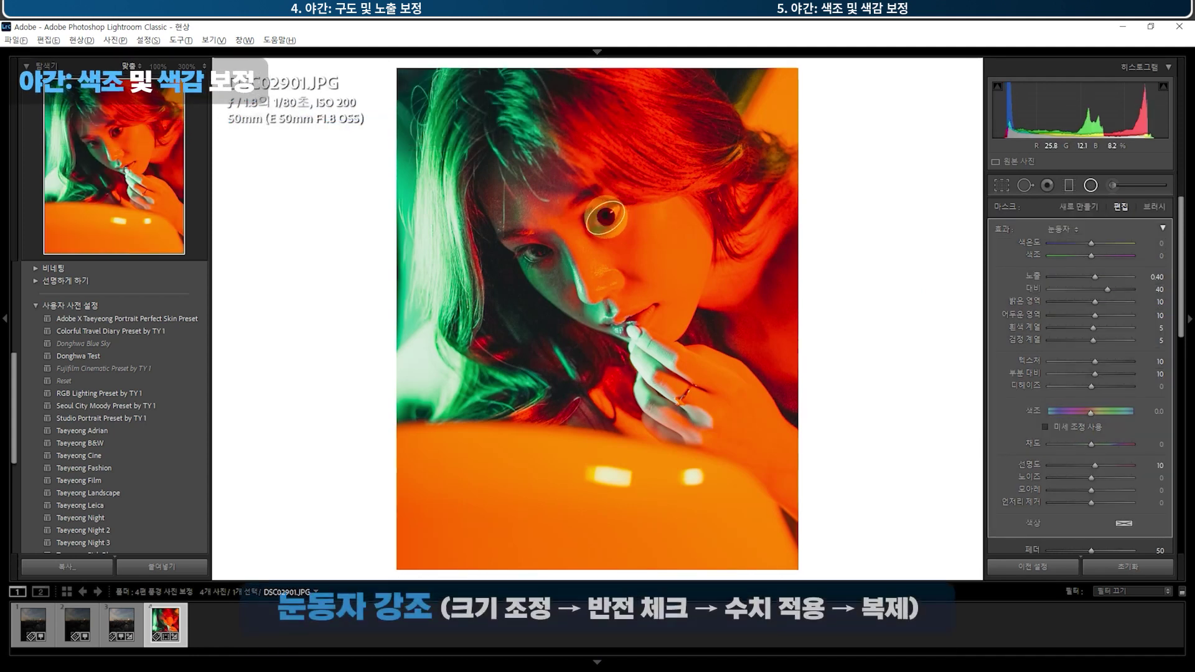
scroll(1001, 462, down, 3)
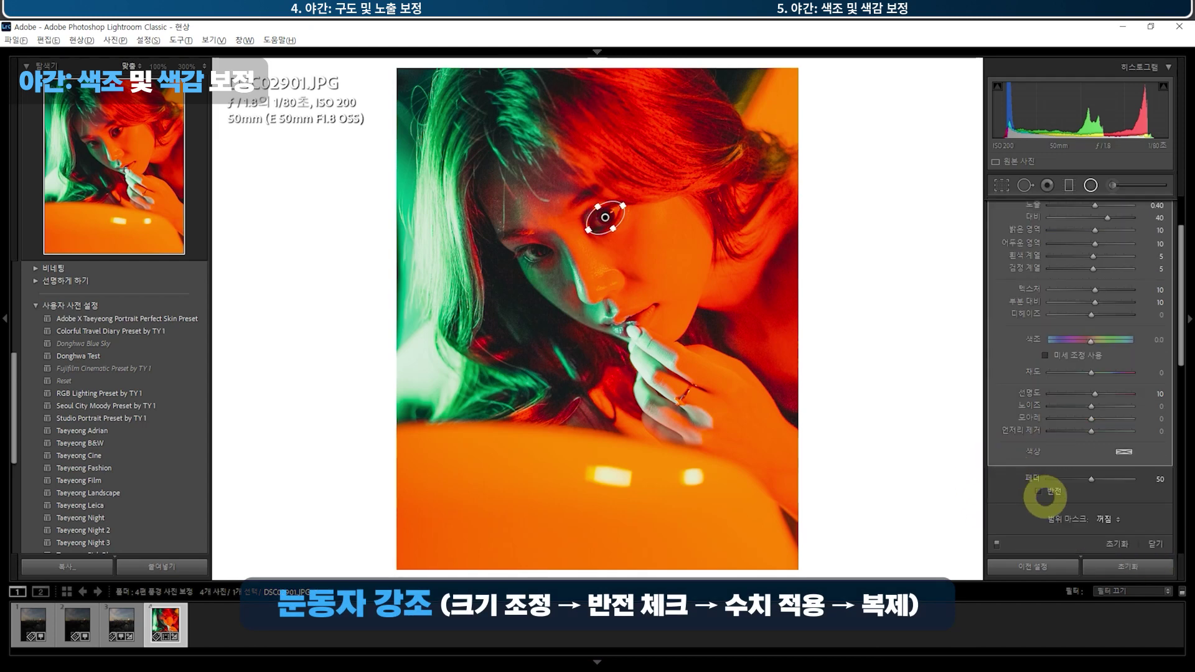
click(1052, 492)
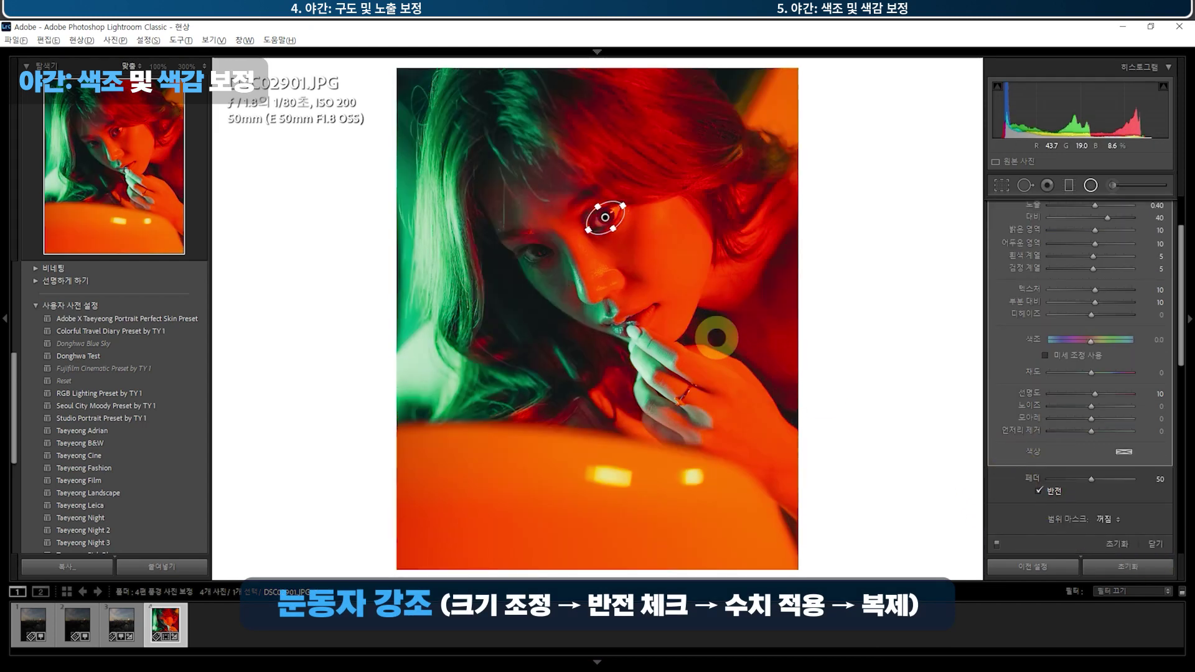
scroll(1002, 338, up, 3)
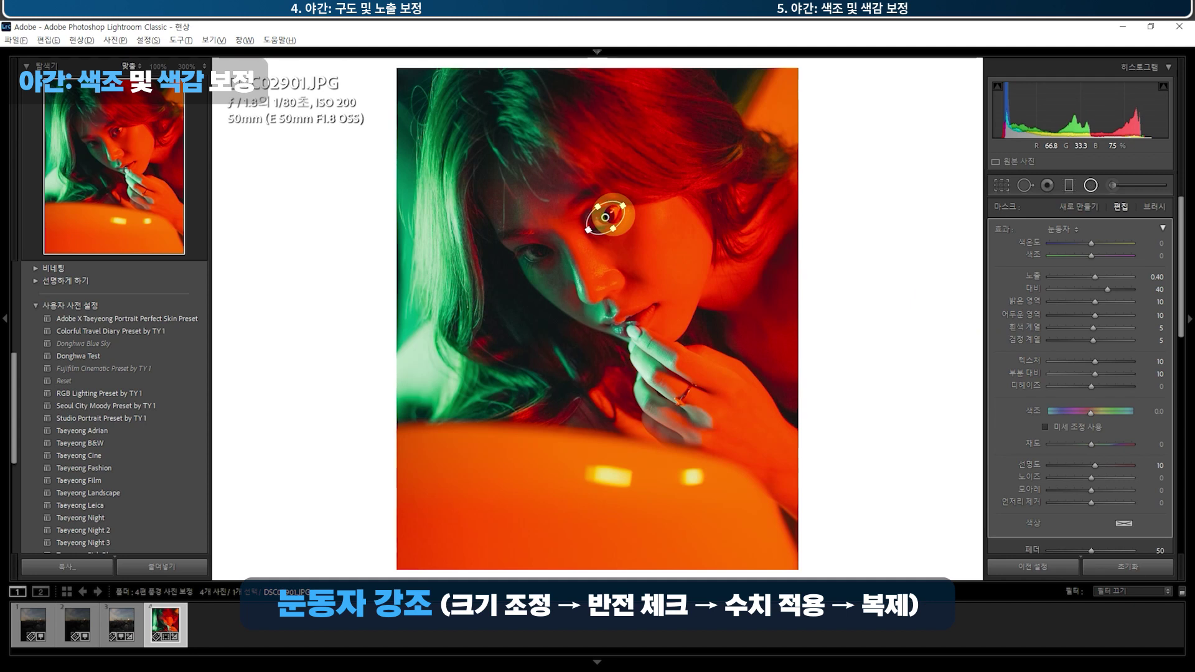
Step: Duplicate the eye filter onto the other eye and finish the mask
right_click(605, 217)
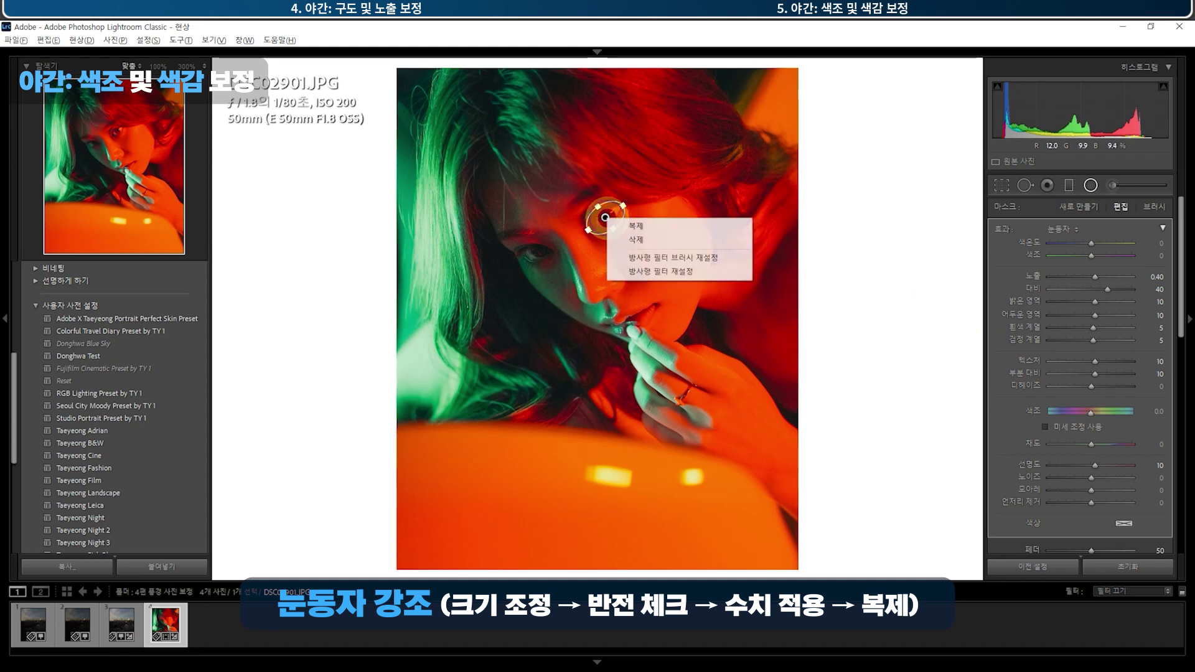
click(622, 228)
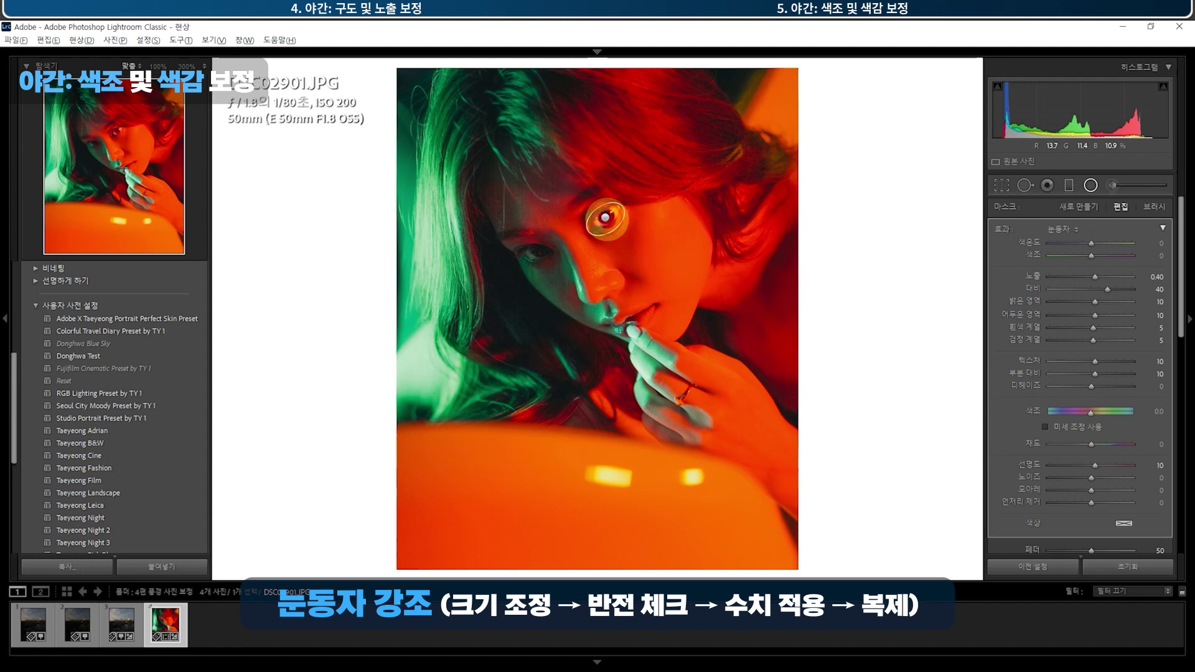
drag(605, 217, 549, 248)
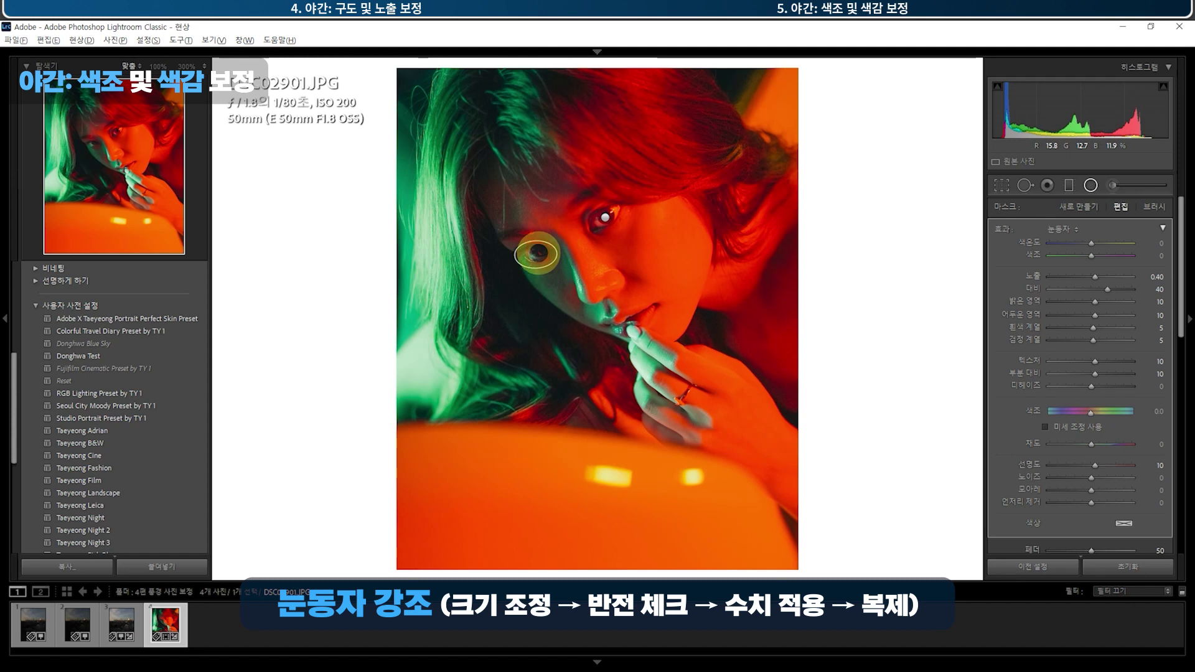
key(Return)
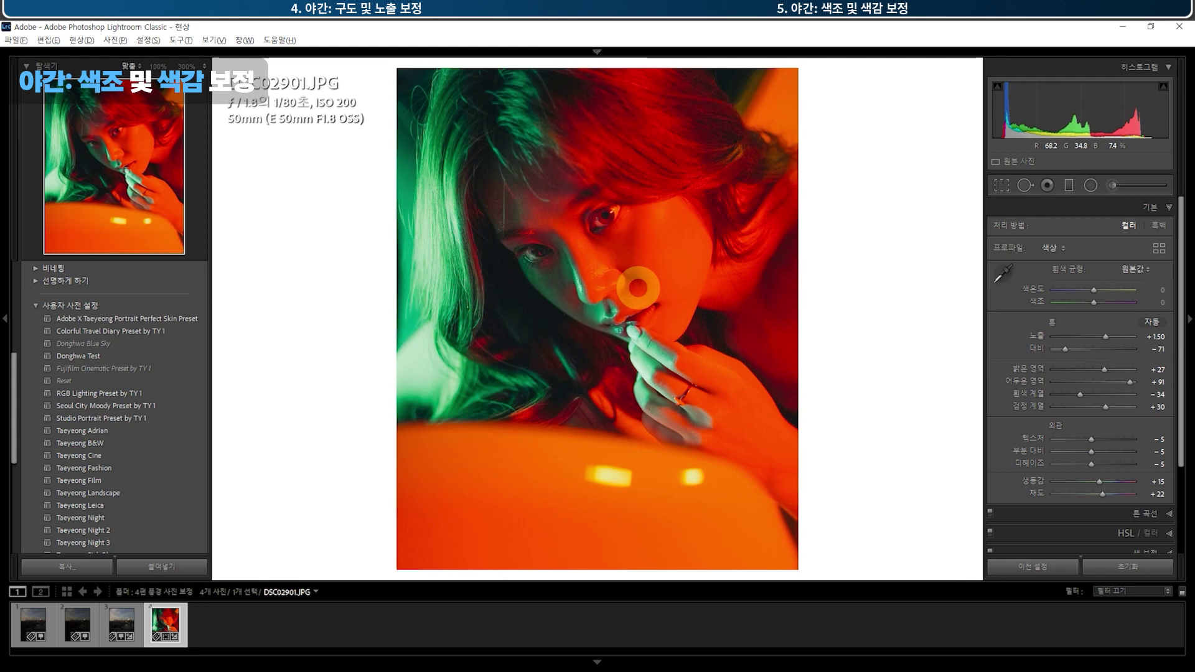
Step: In HSL All view, shift the green hair's hue toward teal and oranges redder
click(1126, 533)
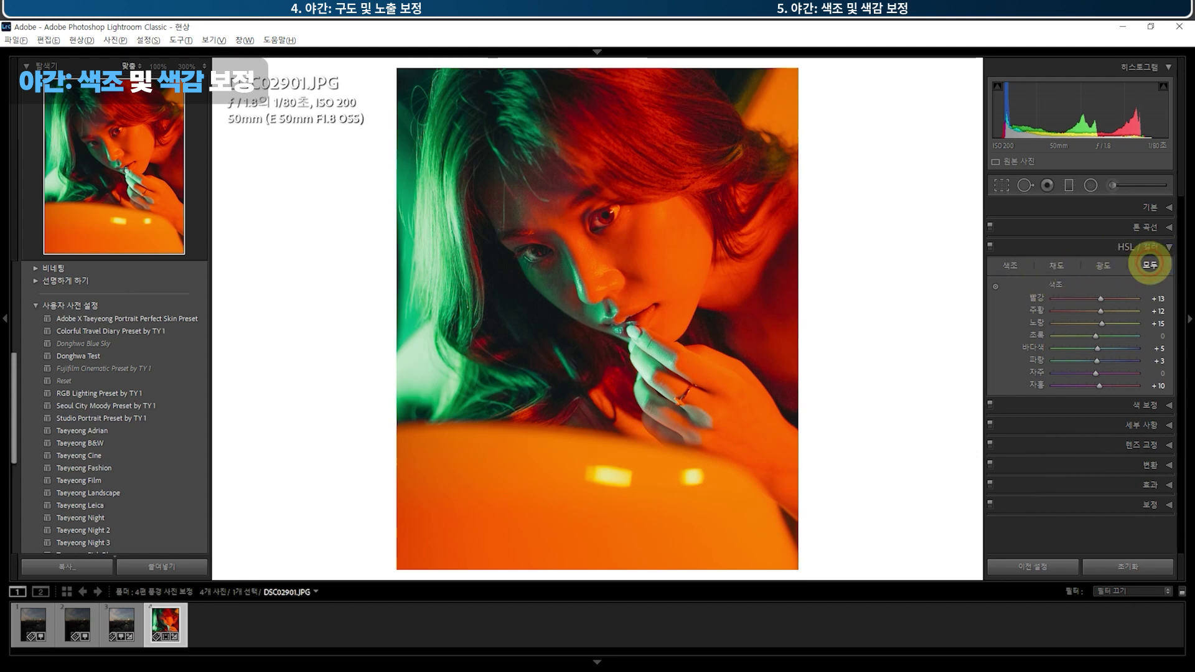
click(1150, 265)
click(996, 286)
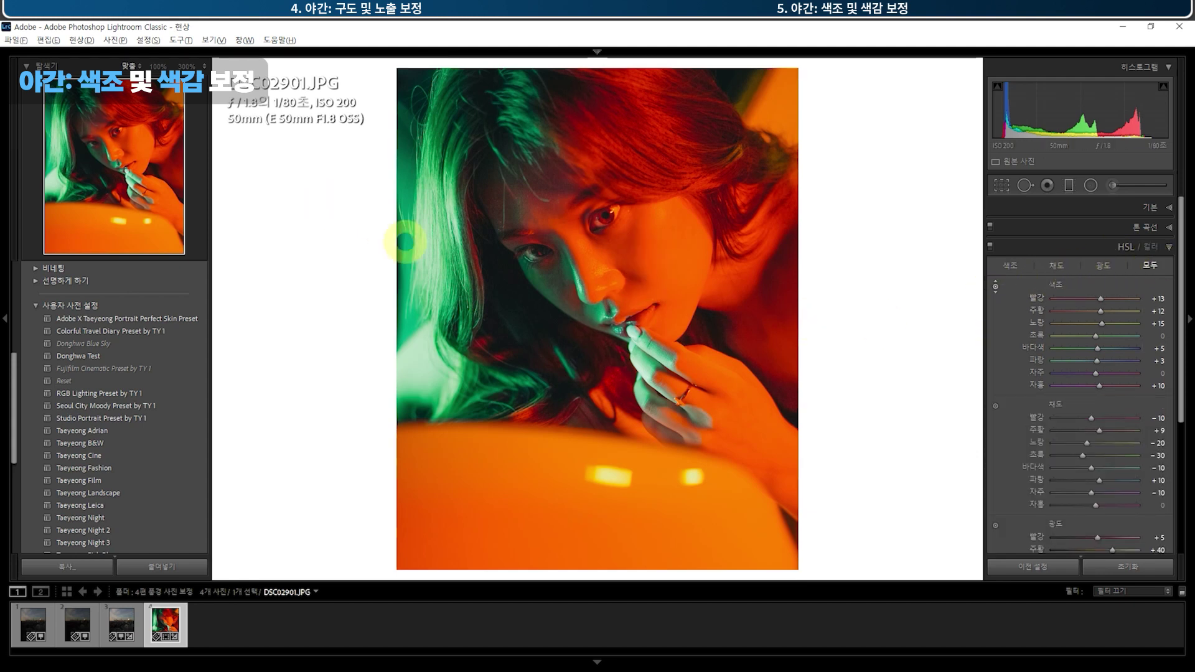
mouse_move(456, 320)
mouse_down()
mouse_move(463, 198)
mouse_move(445, 192)
mouse_up()
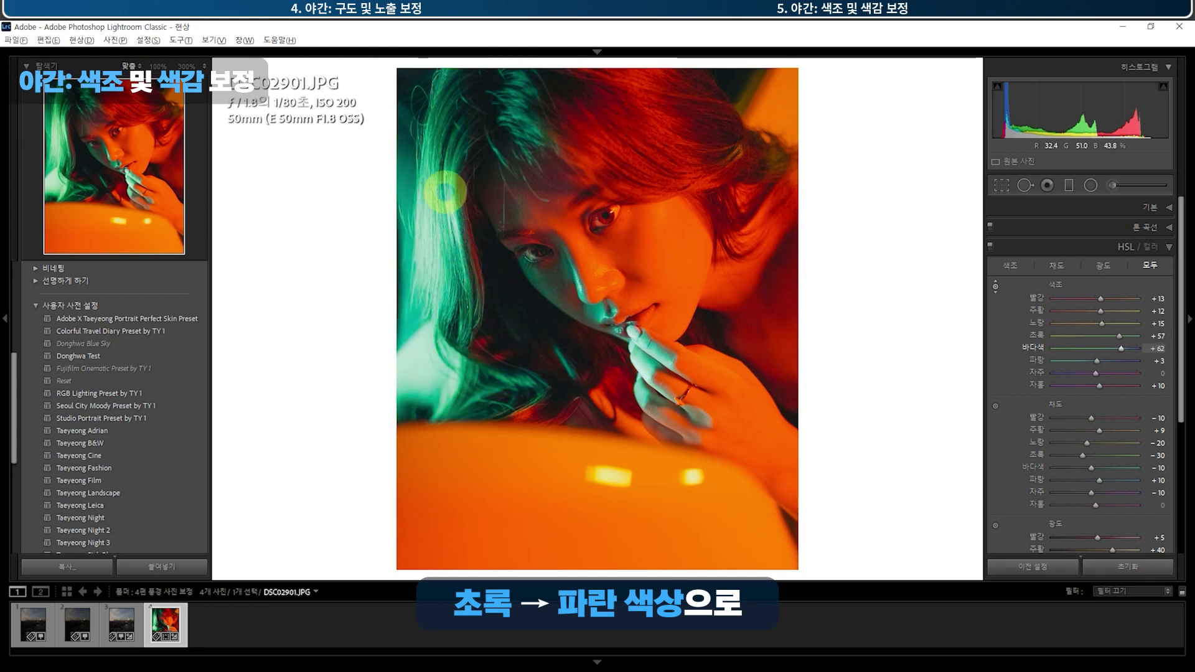
drag(683, 278, 688, 288)
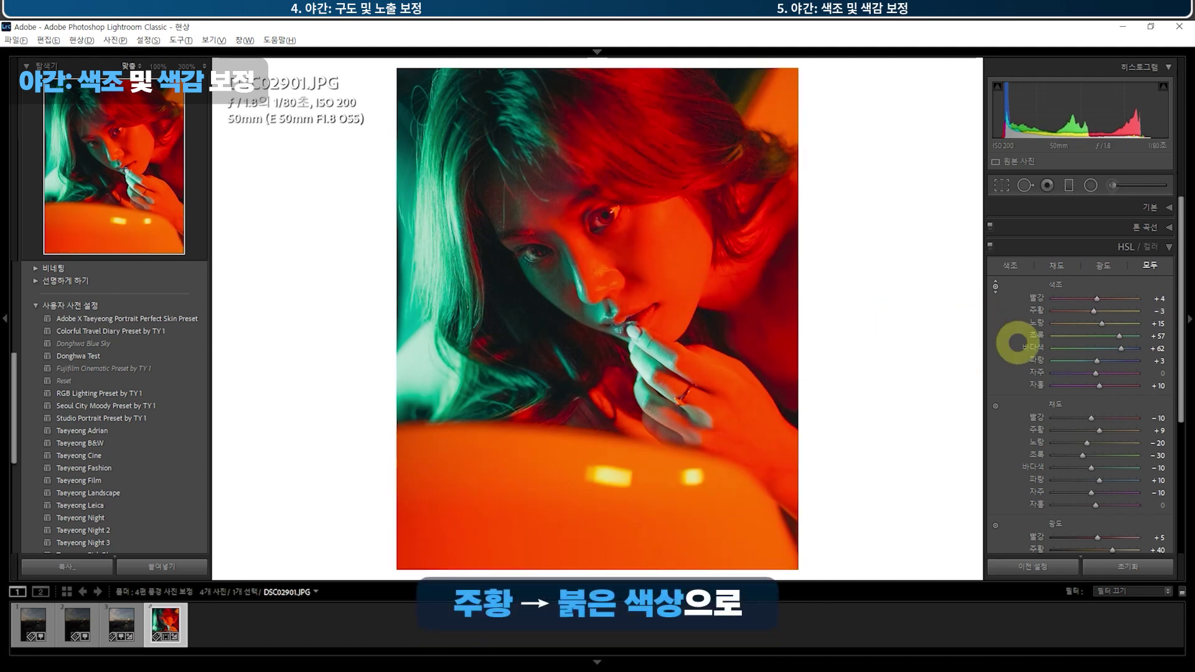
Step: Lower orange saturation to -11 and raise orange luminance to +52
scroll(1007, 338, down, 3)
click(995, 321)
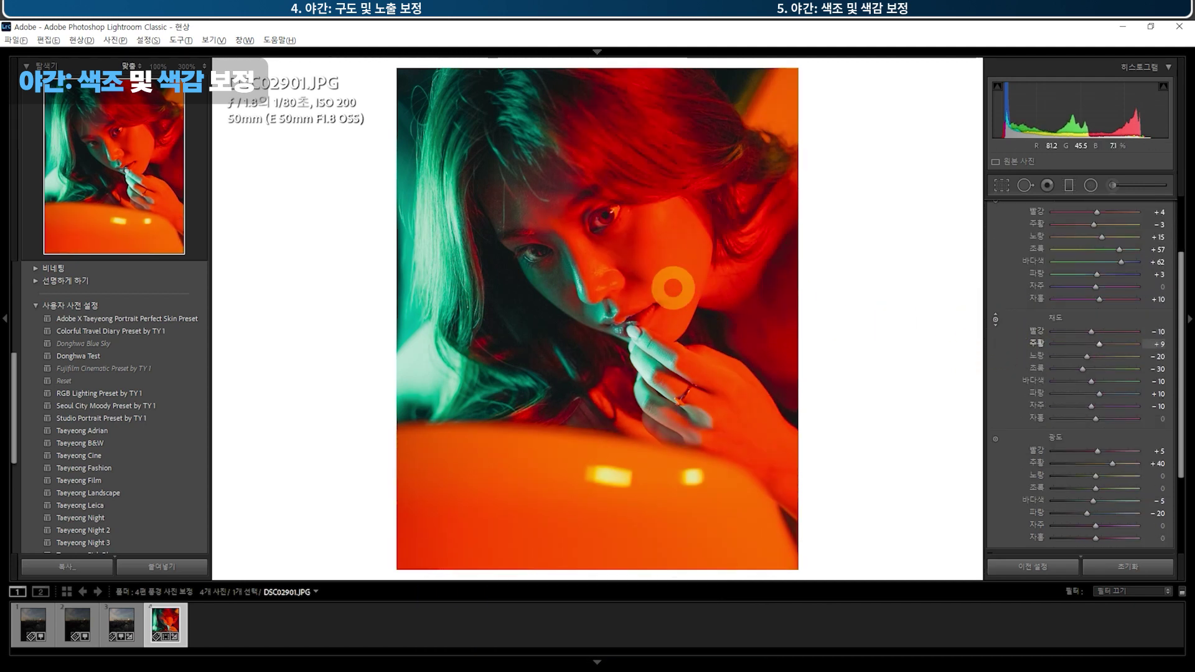
drag(675, 289, 676, 310)
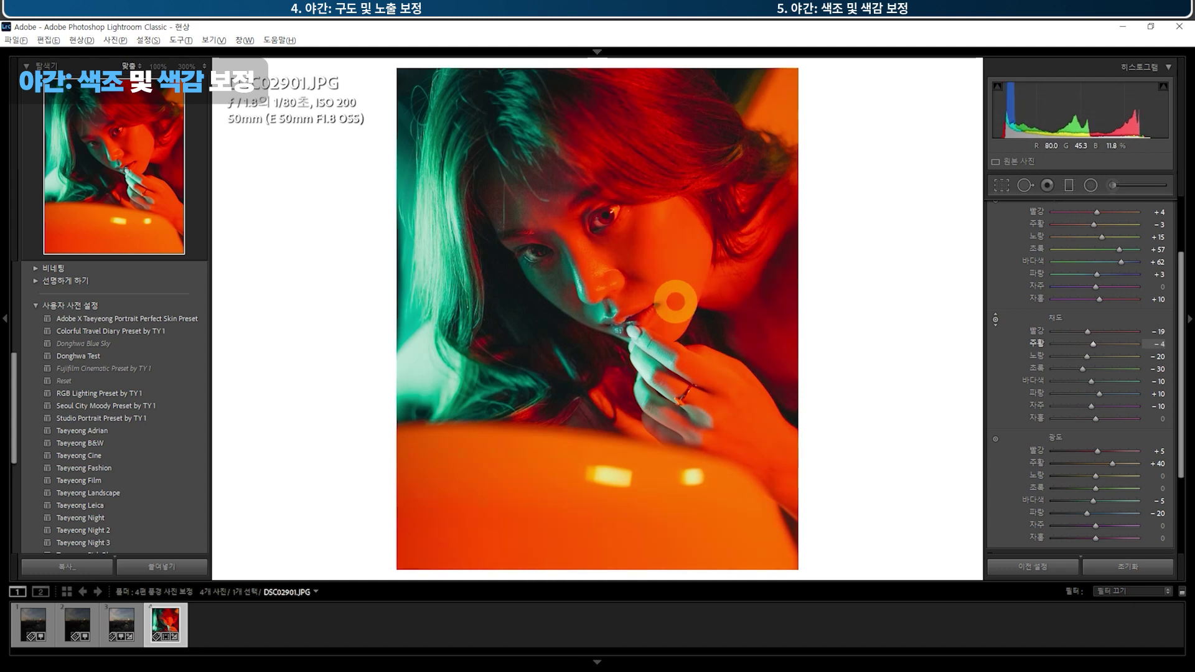
click(995, 439)
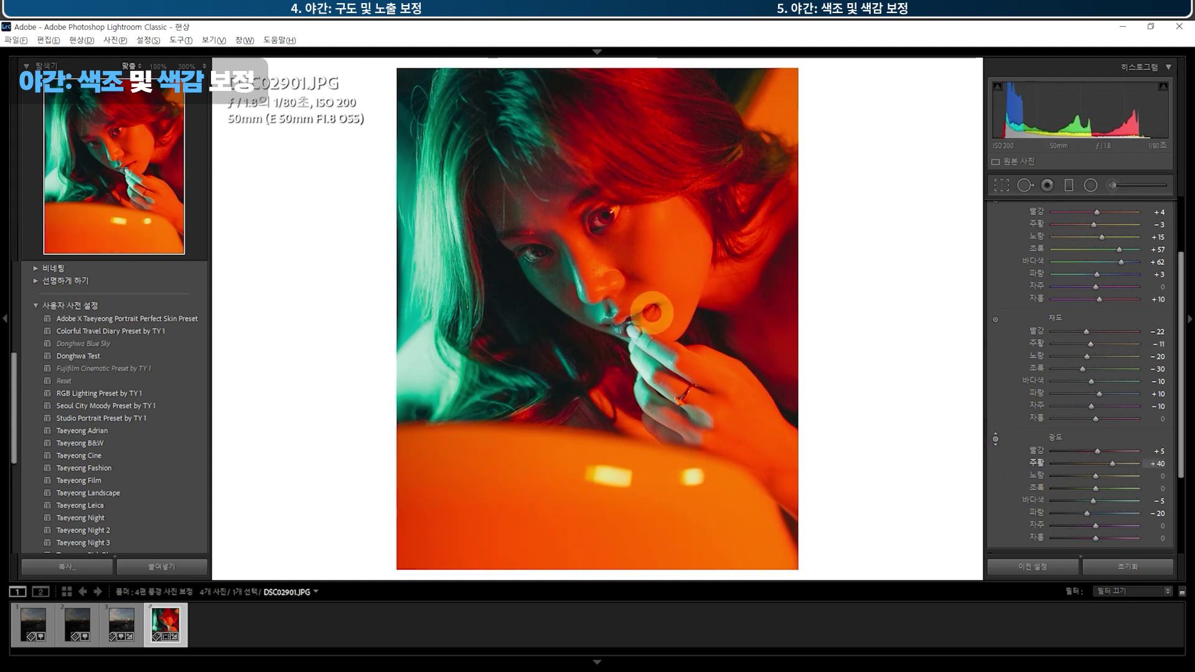
drag(658, 284, 658, 272)
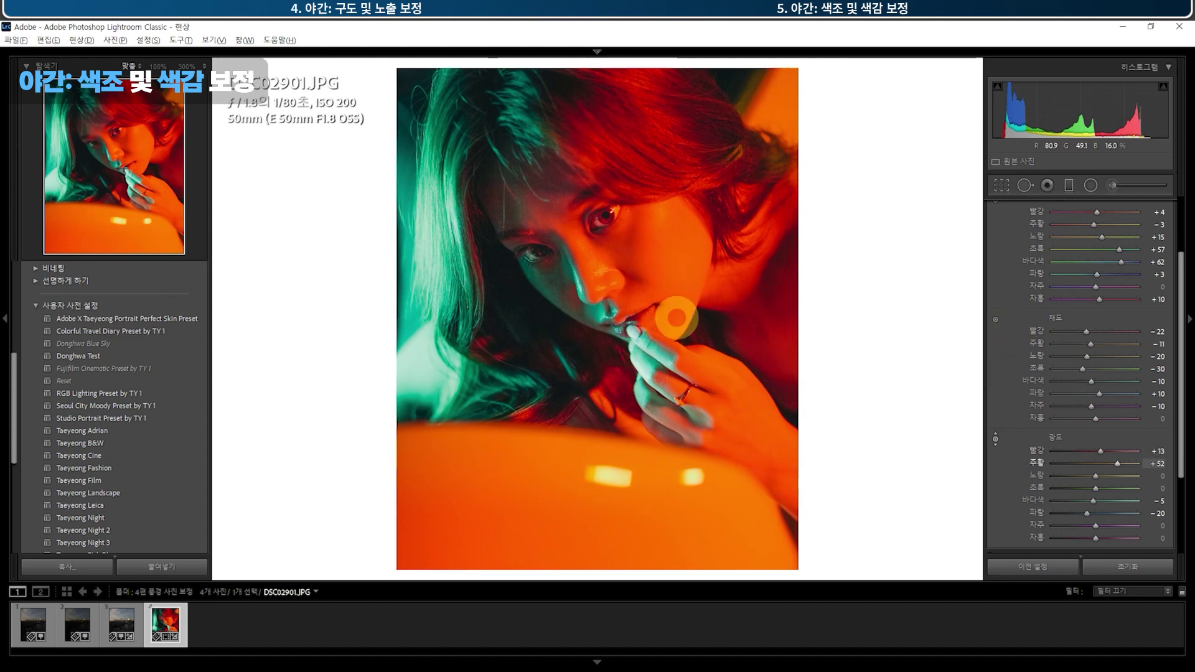
scroll(1036, 248, up, 2)
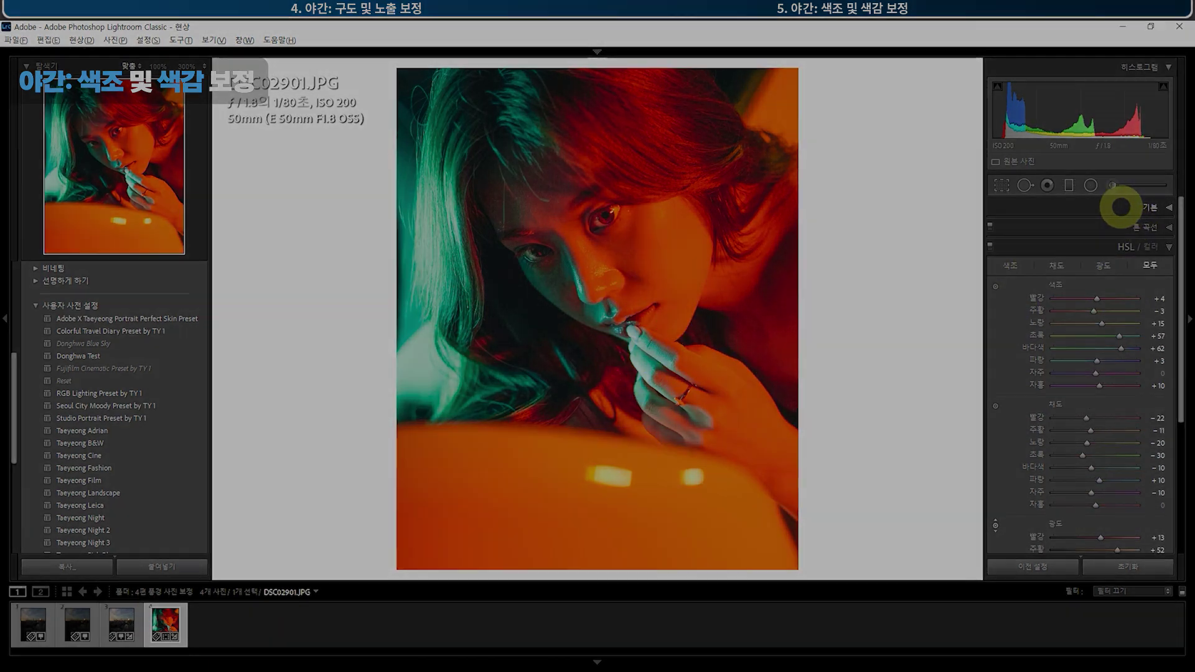